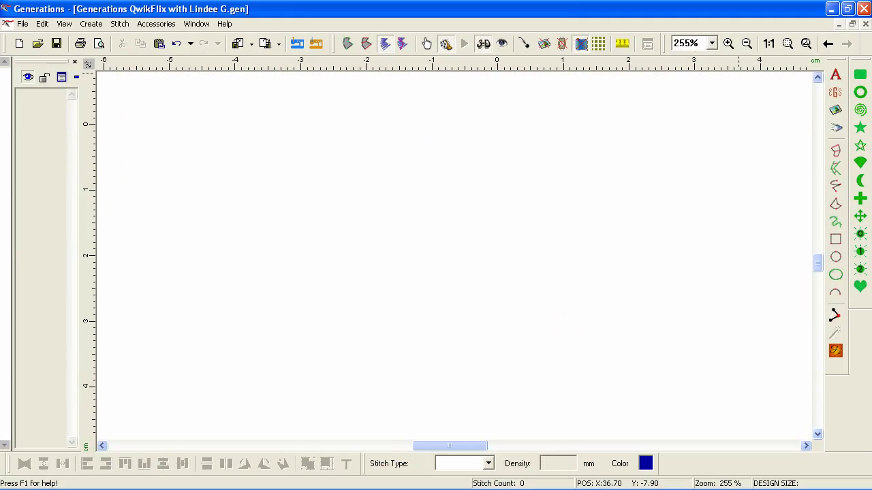
Pick u08-Flower.png as the graphic to digitize and bring up its Image Processing settings
{"action": "left_click", "coordinate": [835, 110]}
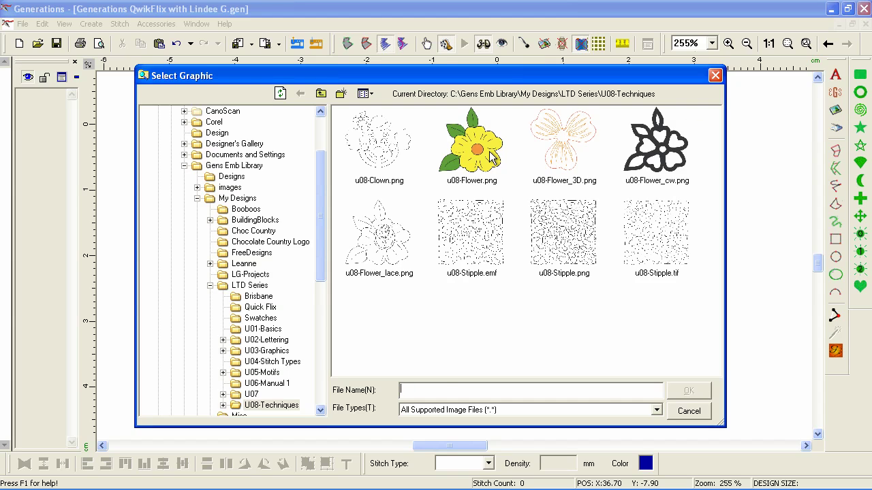
{"action": "left_click", "coordinate": [492, 157]}
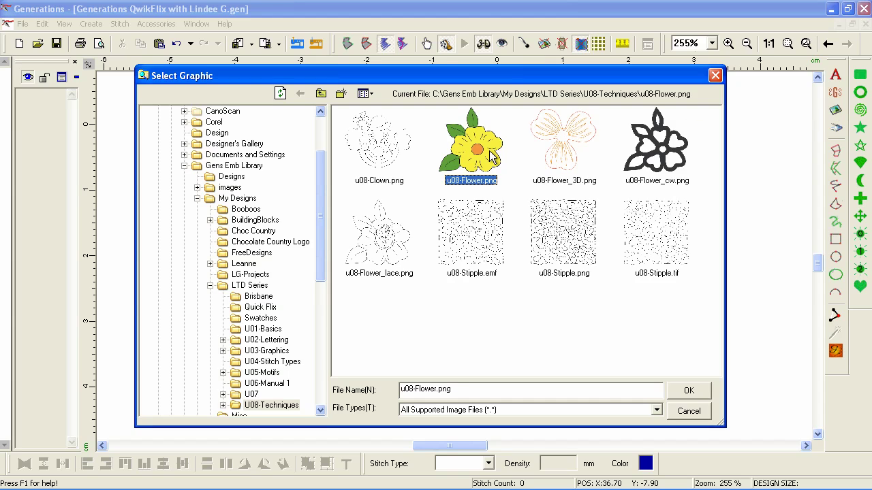
{"action": "left_click", "coordinate": [696, 392]}
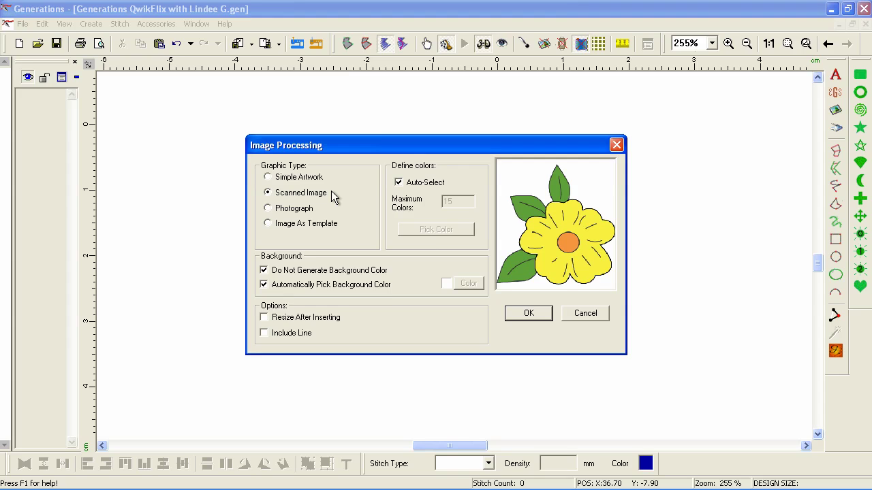
Accept the image settings, place the flower and generate 6810 stitches at 2.12 × 2.16 inches
{"action": "left_click", "coordinate": [528, 314]}
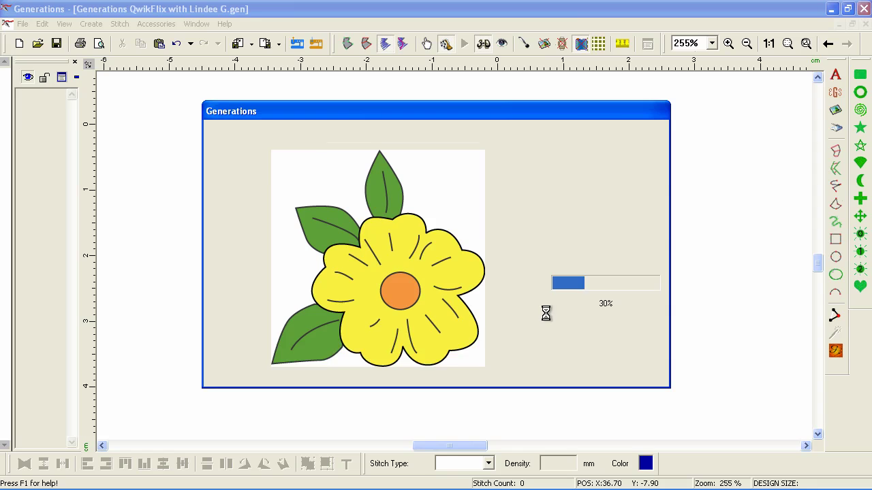
{"action": "left_click", "coordinate": [581, 355]}
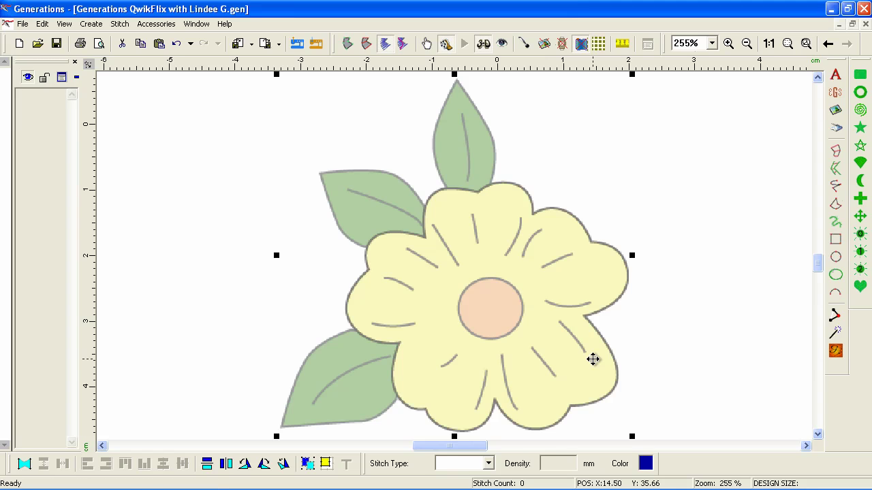
{"action": "left_click", "coordinate": [835, 351]}
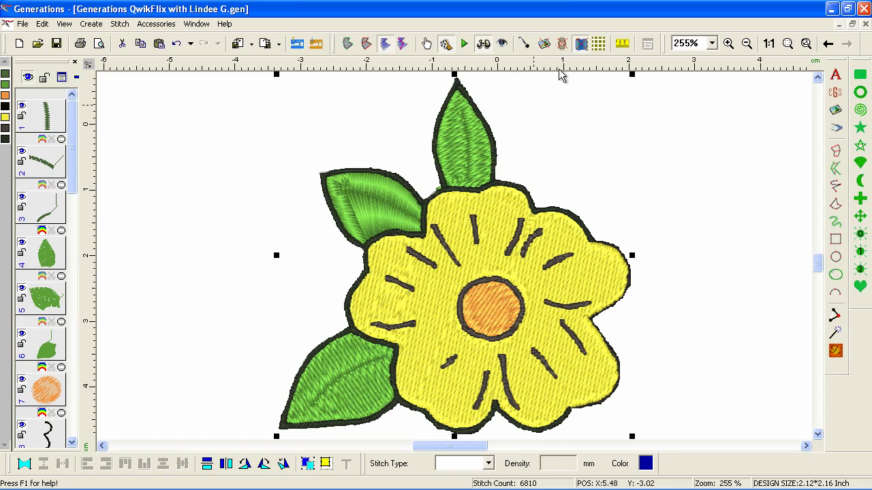
Hide the leaf, orange centre and yellow flower fills, then select everything and remove the design
{"action": "left_click", "coordinate": [481, 44]}
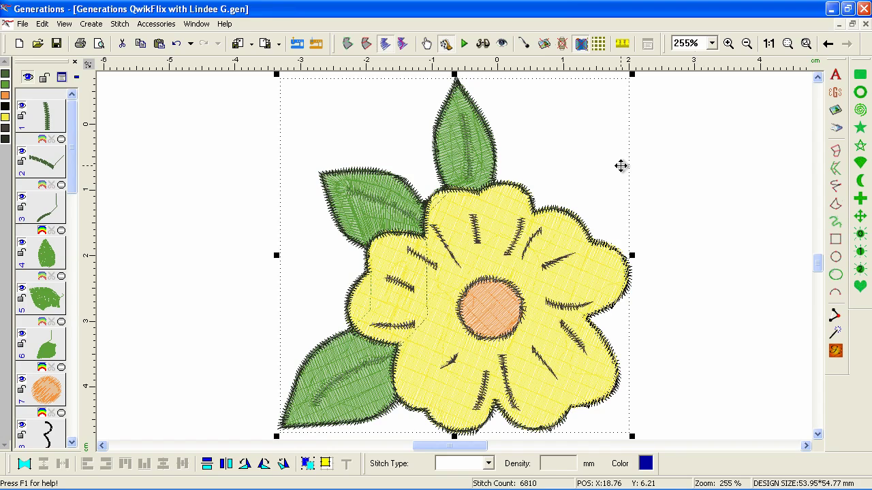
{"action": "left_click", "coordinate": [9, 87]}
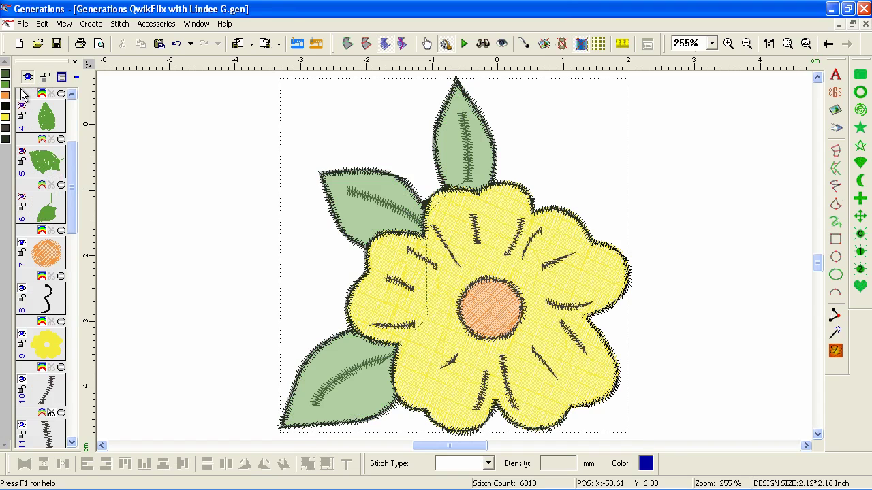
{"action": "left_click", "coordinate": [8, 95]}
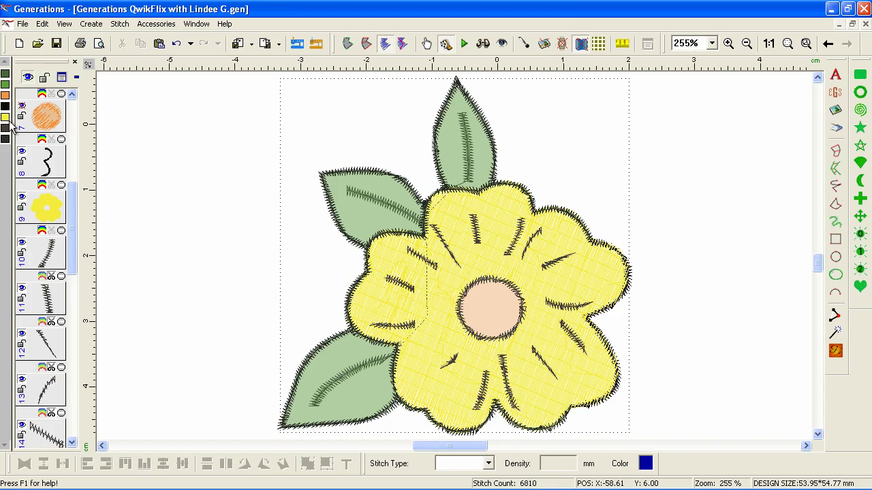
{"action": "left_click", "coordinate": [6, 117]}
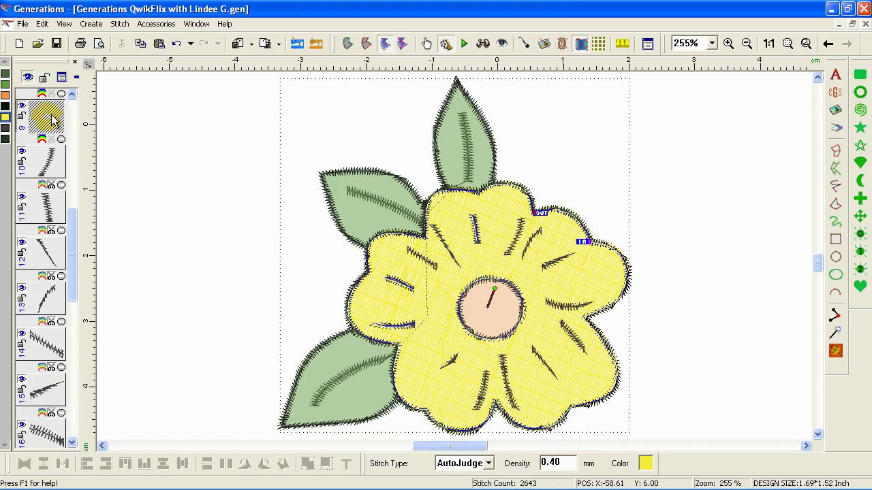
{"action": "left_click", "coordinate": [28, 77]}
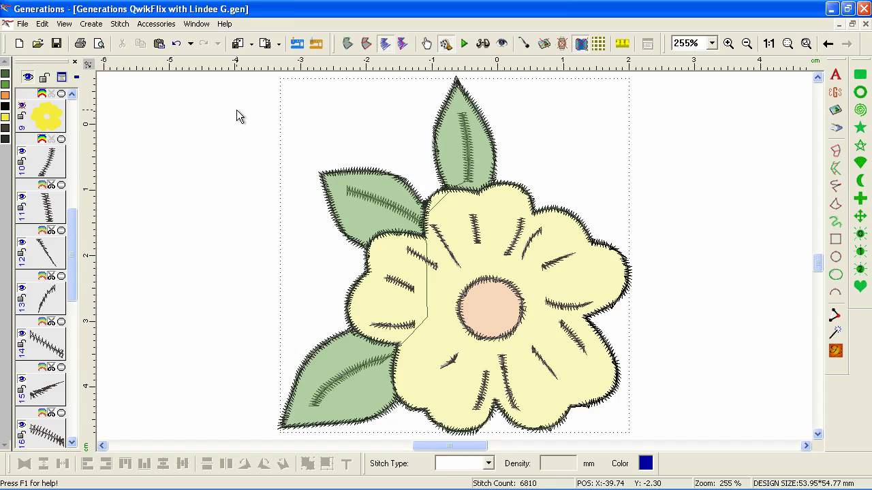
{"action": "key", "text": "ctrl+a"}
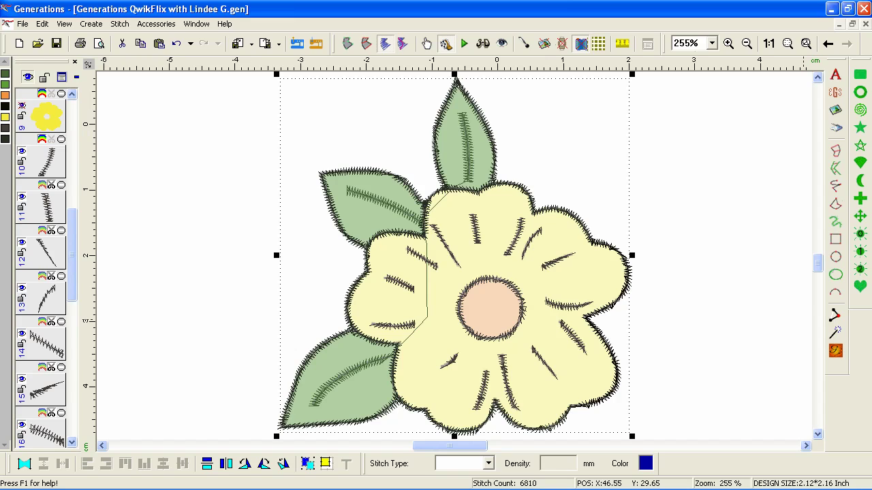
{"action": "left_click", "coordinate": [840, 359]}
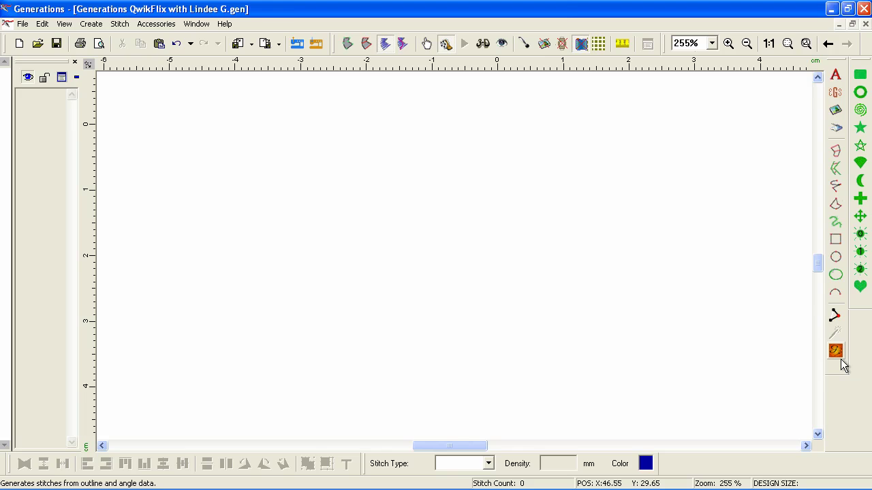
Undo the removal, then delete all outline and vein stitching, leaving five fills at 4045 stitches
{"action": "left_click", "coordinate": [176, 45]}
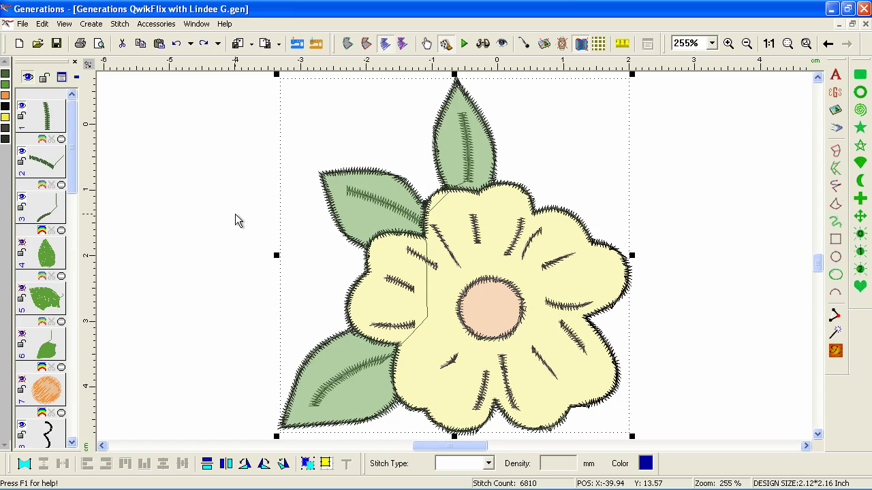
{"action": "left_click", "coordinate": [307, 464]}
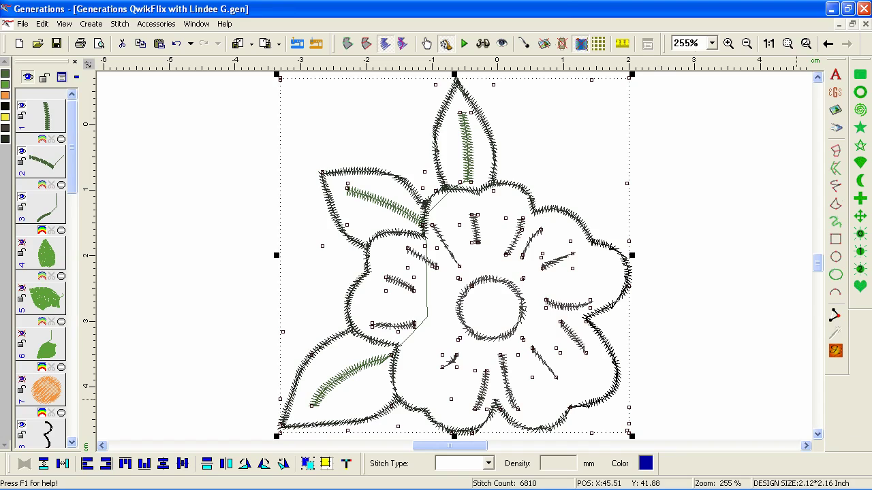
{"action": "left_click", "coordinate": [728, 201]}
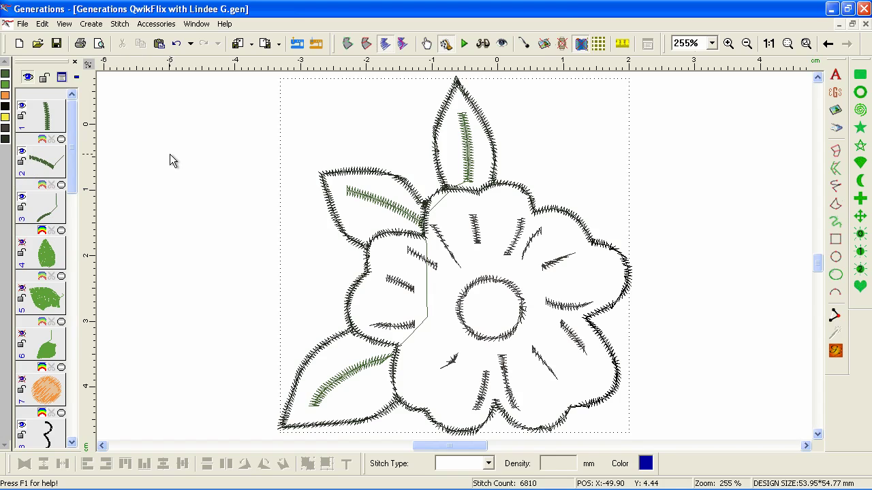
{"action": "key", "text": "ctrl+a"}
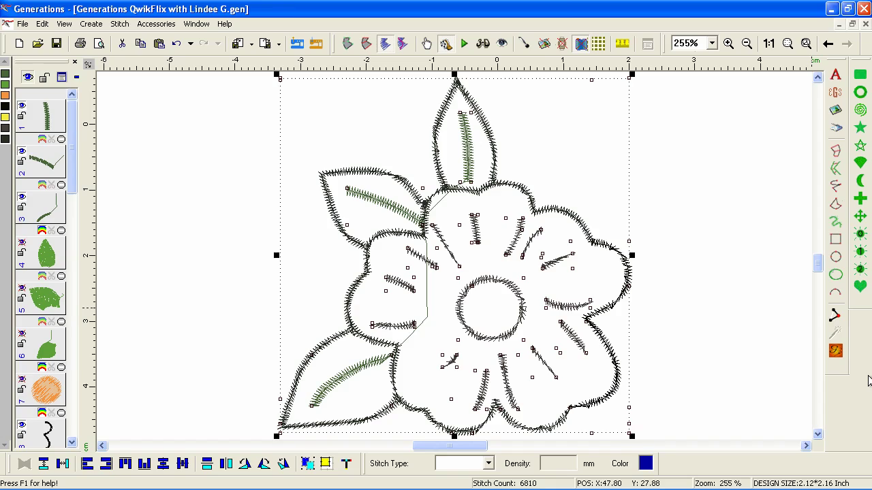
{"action": "key", "text": "Delete"}
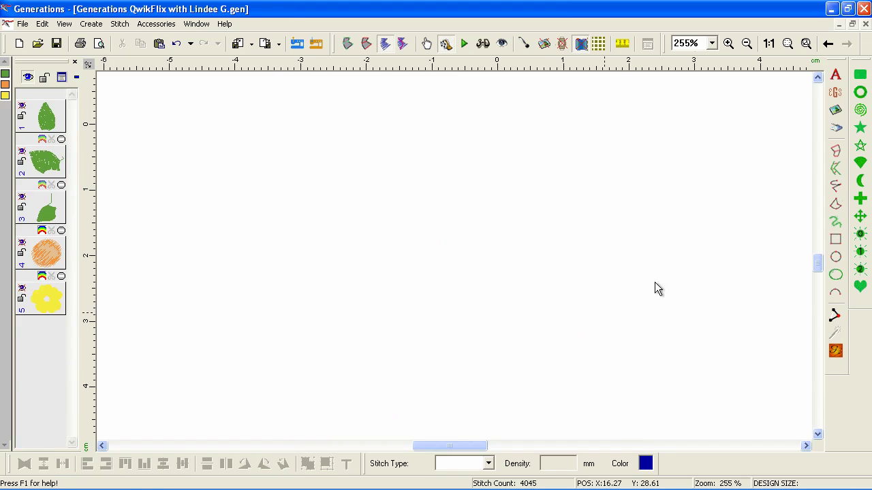
Unhide all invisible layers (leaves, orange centre, yellow flower) and show outline data only
{"action": "left_click", "coordinate": [78, 79]}
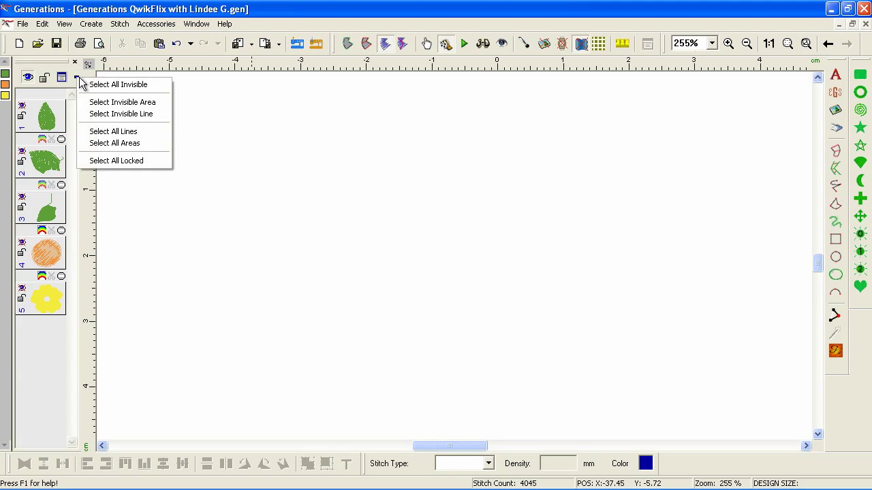
{"action": "left_click", "coordinate": [106, 85]}
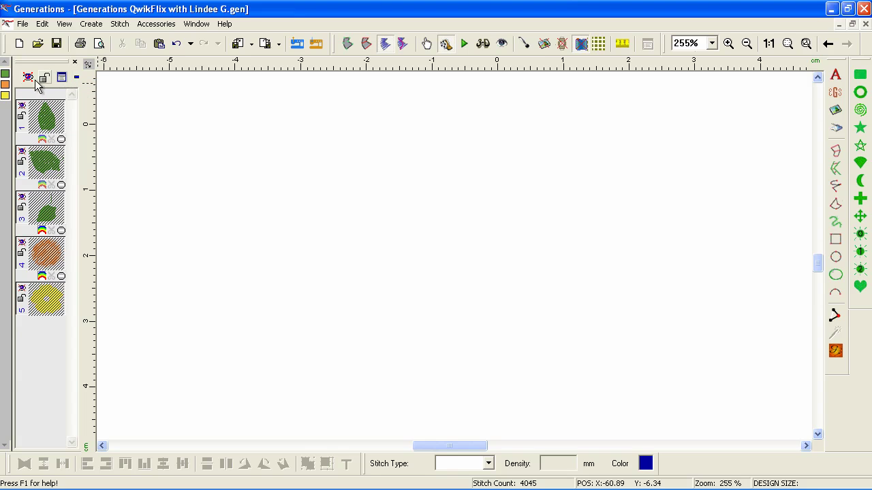
{"action": "left_click", "coordinate": [28, 77]}
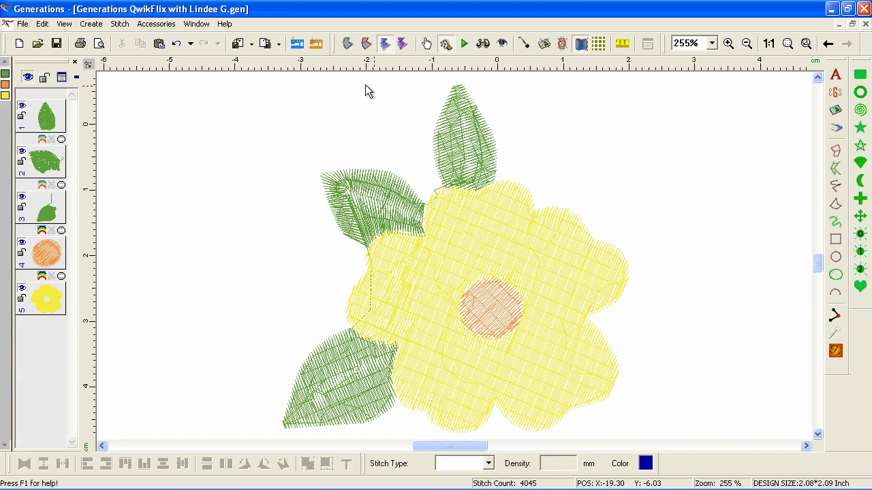
{"action": "left_click", "coordinate": [348, 45]}
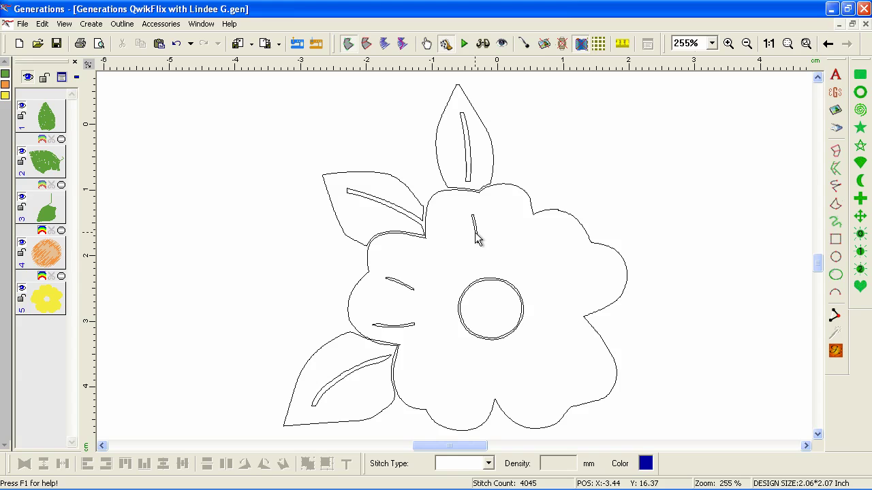
Convert the flower and the top, left and lower-left leaves into filled areas
{"action": "left_click", "coordinate": [516, 231]}
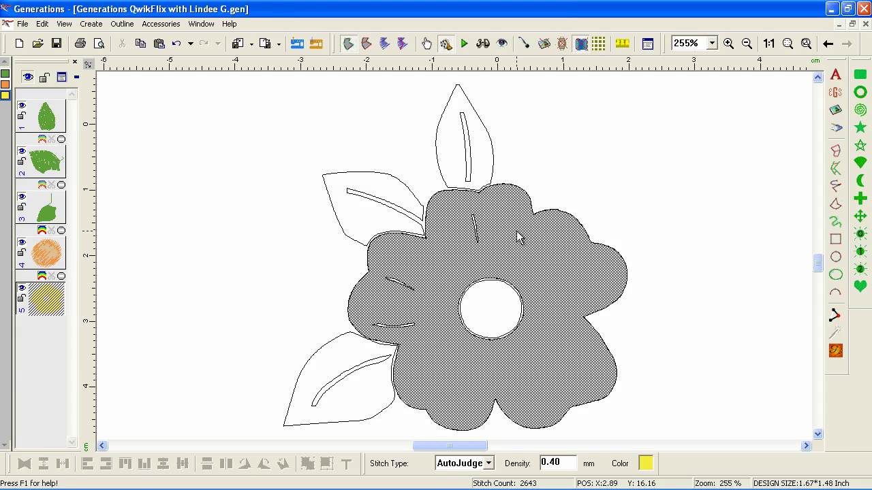
{"action": "left_click", "coordinate": [485, 175]}
{"action": "left_click", "coordinate": [405, 201]}
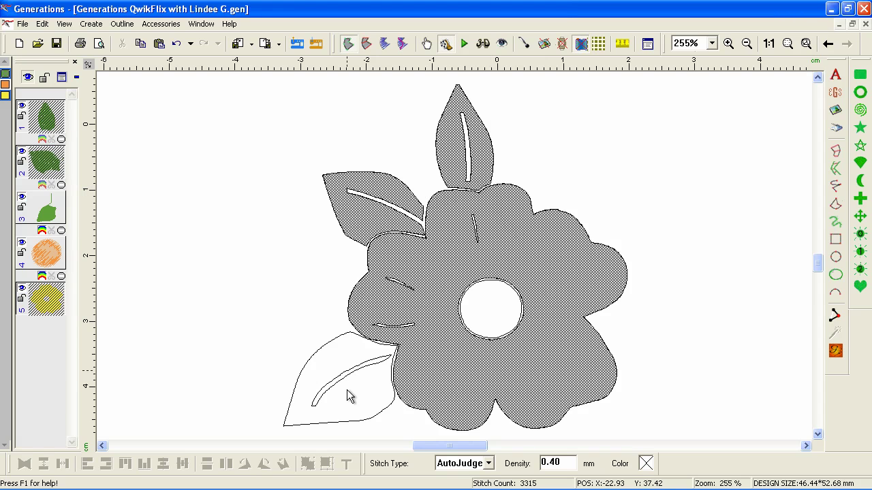
{"action": "left_click", "coordinate": [352, 363]}
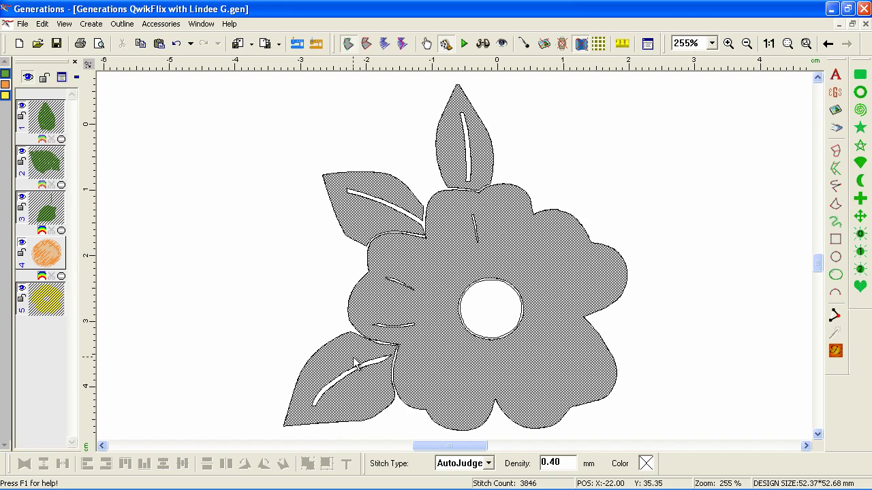
Fill all voids in the shapes and regenerate stitches, giving 3794 in total
{"action": "right_click", "coordinate": [572, 274]}
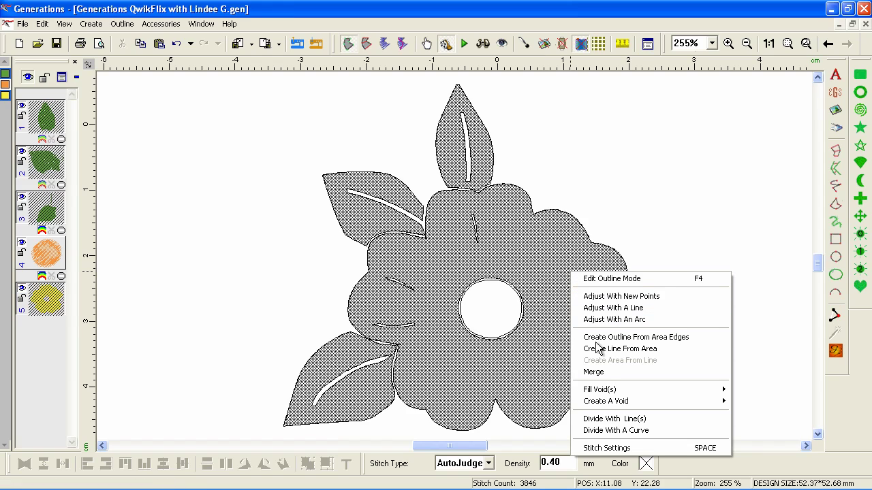
{"action": "mouse_move", "coordinate": [607, 402]}
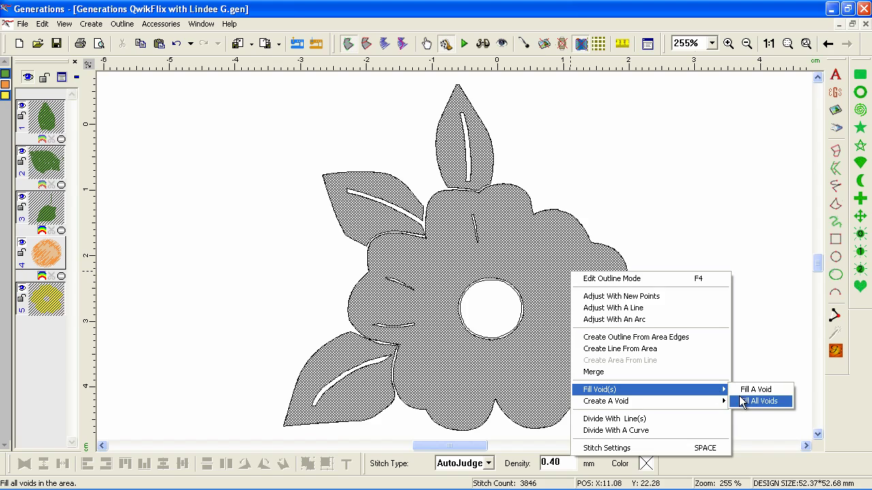
{"action": "left_click", "coordinate": [740, 398]}
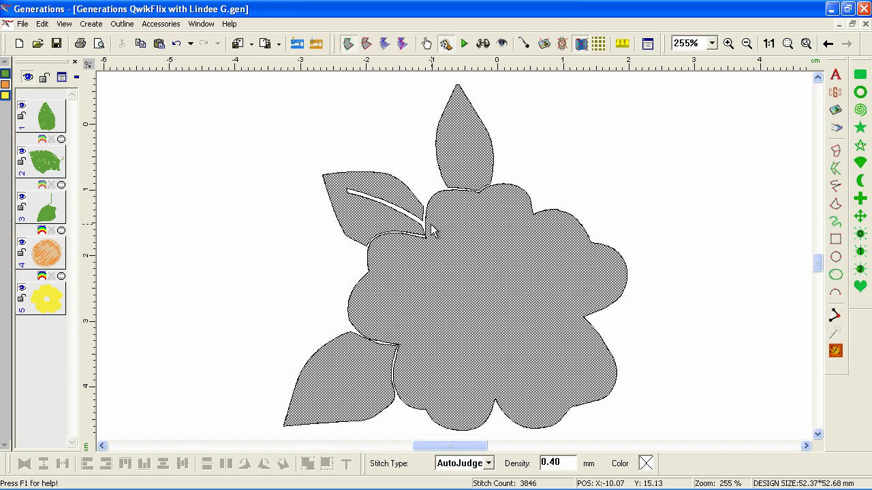
{"action": "left_click", "coordinate": [664, 217]}
{"action": "left_click", "coordinate": [835, 349]}
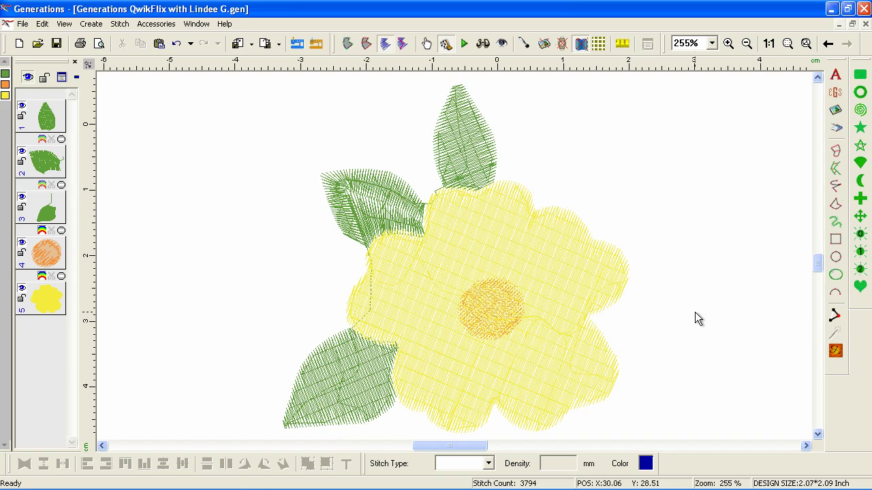
Switch to realistic 3D view, inspect the flower and three leaves, then marquee-select the whole design
{"action": "left_click", "coordinate": [483, 44]}
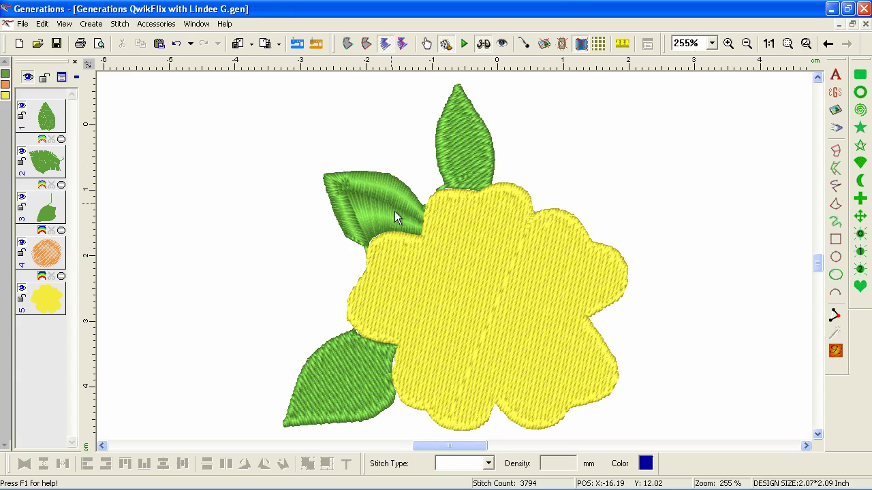
{"action": "left_click", "coordinate": [487, 387]}
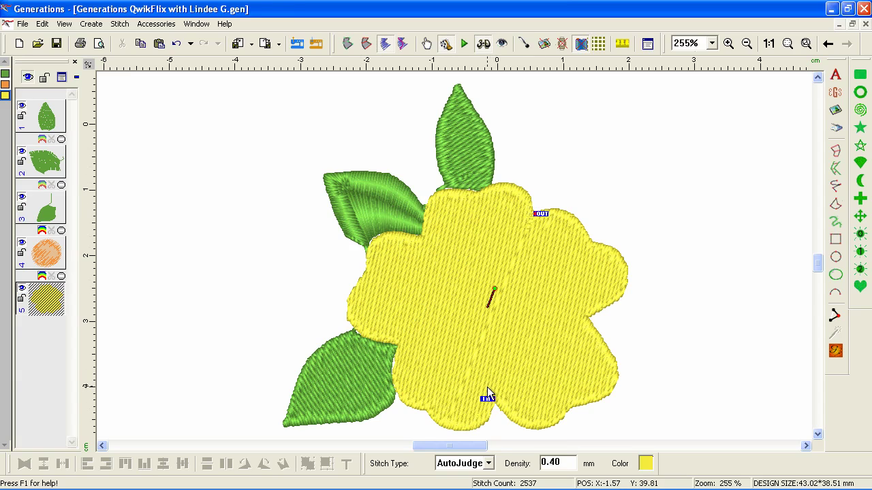
{"action": "left_click", "coordinate": [376, 210]}
{"action": "left_click", "coordinate": [367, 343]}
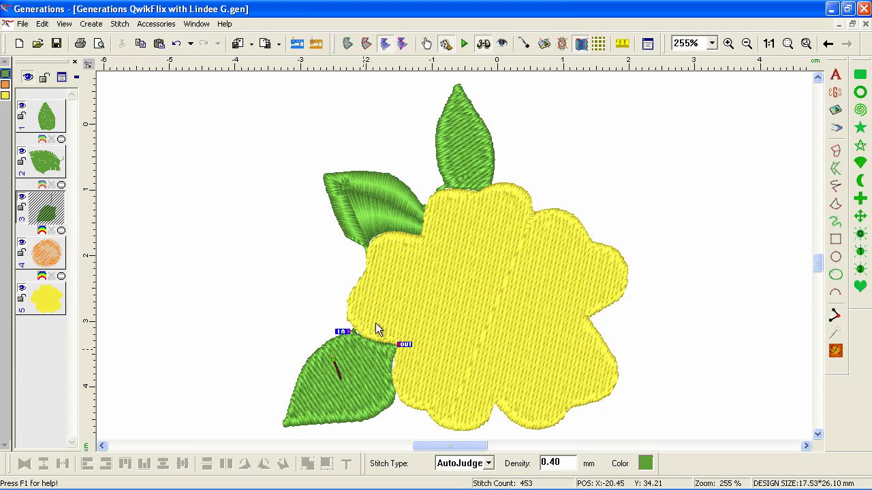
{"action": "left_click", "coordinate": [448, 183]}
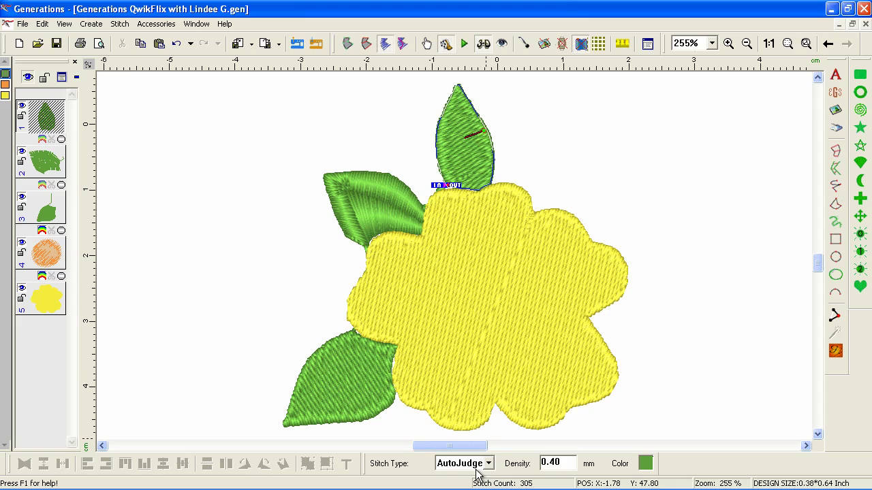
{"action": "left_click", "coordinate": [385, 219]}
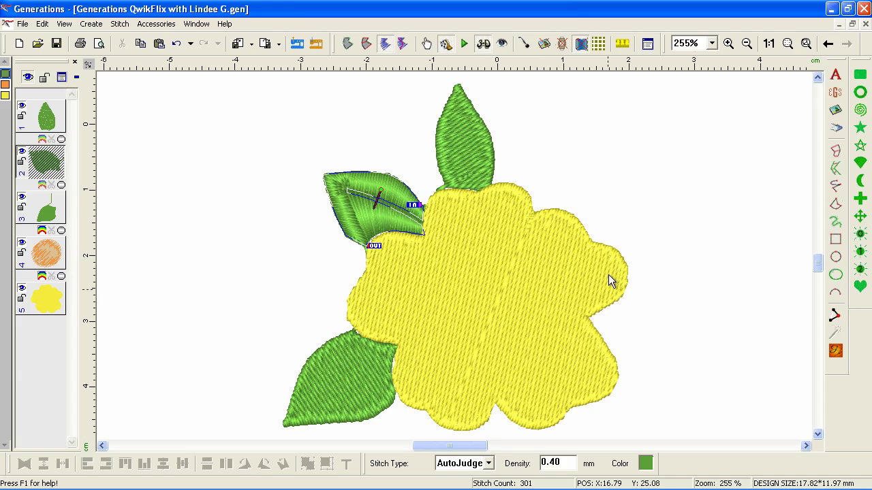
{"action": "left_click", "coordinate": [640, 241]}
{"action": "key", "text": "Tab"}
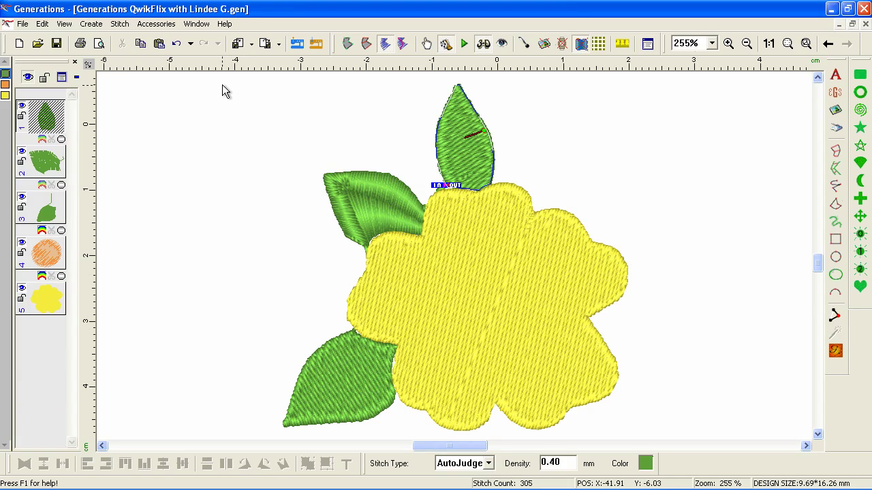
{"action": "mouse_move", "coordinate": [221, 78]}
{"action": "left_mouse_down"}
{"action": "mouse_move", "coordinate": [298, 250]}
{"action": "mouse_move", "coordinate": [688, 415]}
{"action": "mouse_move", "coordinate": [735, 272]}
{"action": "mouse_move", "coordinate": [724, 175]}
{"action": "mouse_move", "coordinate": [686, 168]}
{"action": "left_mouse_up"}
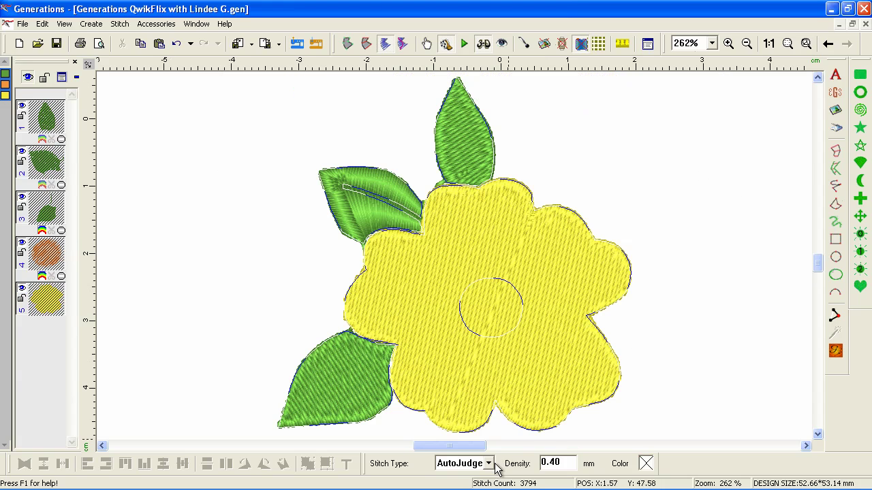
Change all selected pieces to the Complex Fill stitch type, totalling 3891 stitches
{"action": "left_click", "coordinate": [488, 464]}
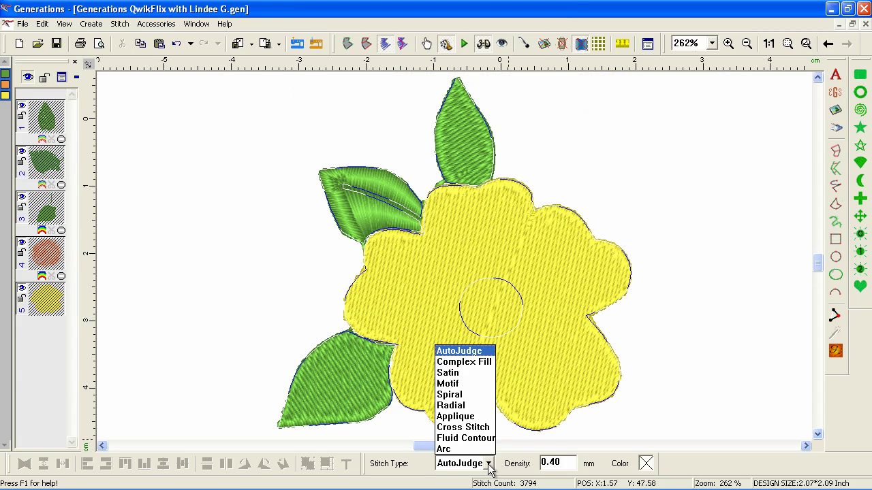
{"action": "left_click", "coordinate": [477, 361]}
{"action": "left_click", "coordinate": [707, 363]}
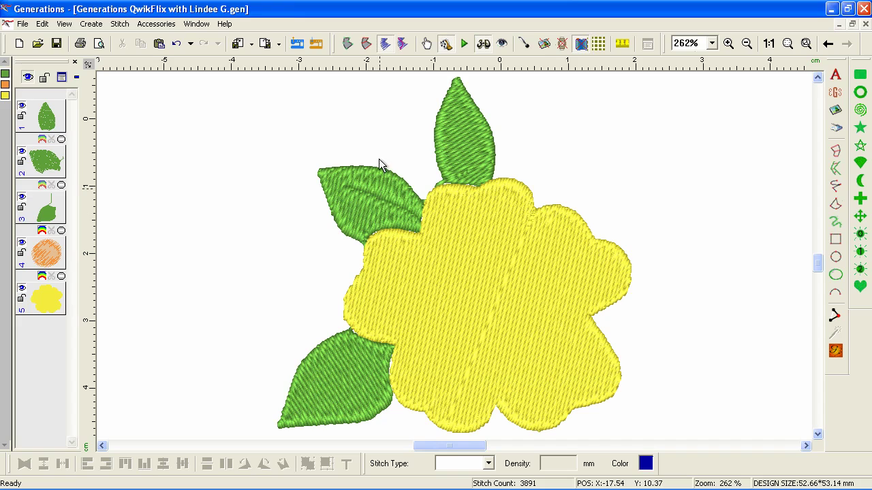
Return to outline-only view, check the lower-left leaf and flower body, then deselect
{"action": "left_click", "coordinate": [348, 44]}
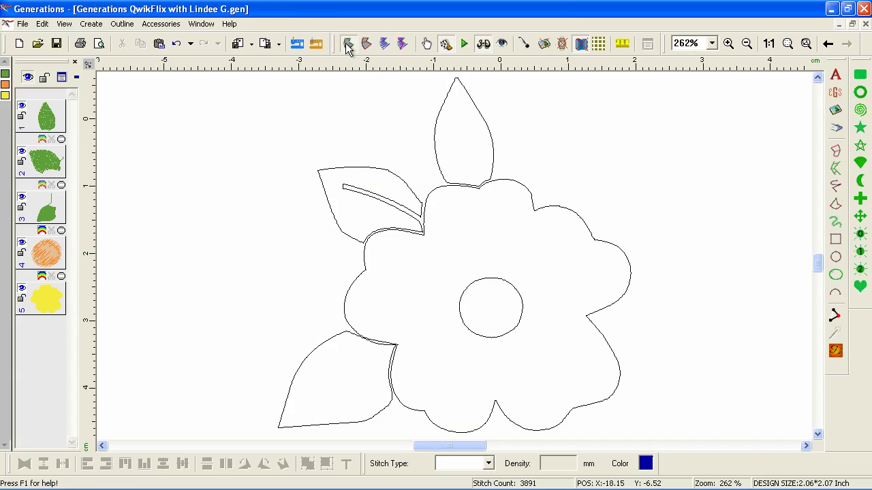
{"action": "left_click", "coordinate": [361, 361]}
{"action": "left_click", "coordinate": [424, 345]}
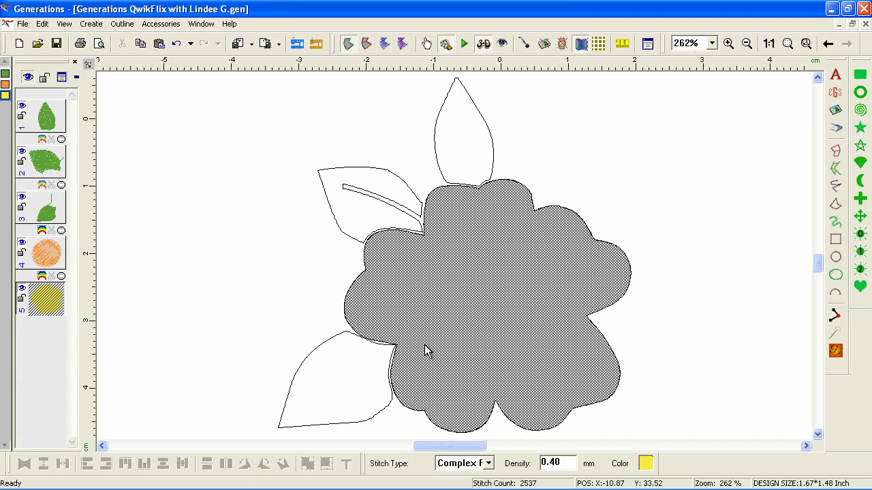
{"action": "left_click", "coordinate": [370, 375]}
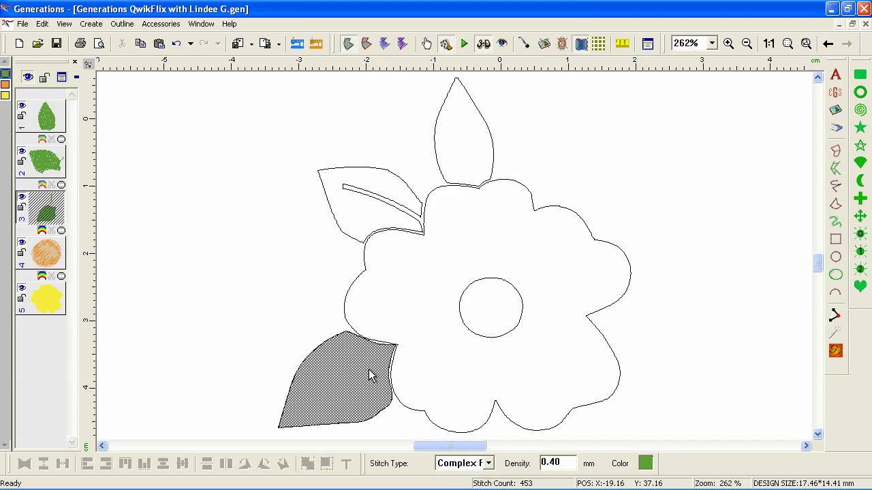
{"action": "left_click", "coordinate": [443, 368], "text": "shift"}
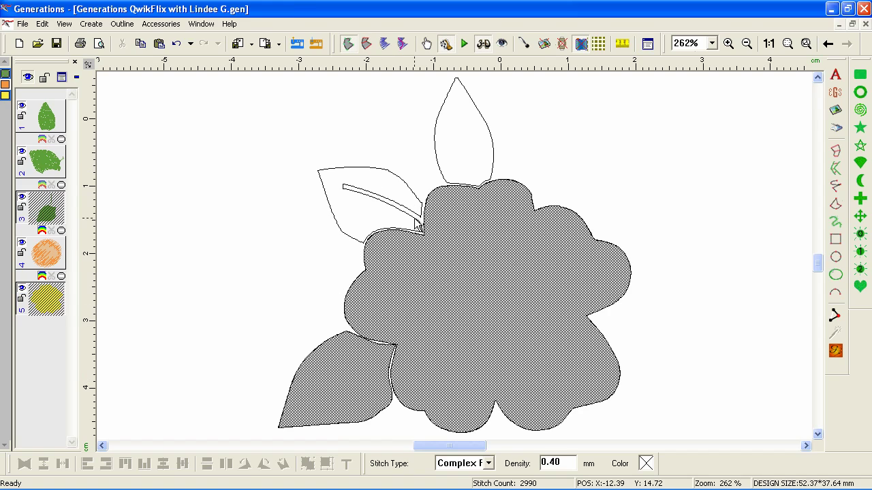
{"action": "left_click", "coordinate": [602, 217]}
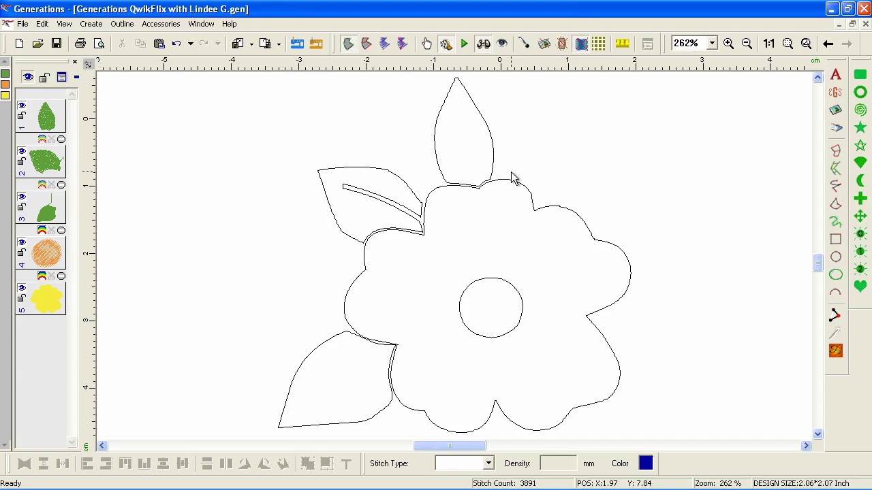
Redraw the top leaf's base with new points along the flower edge, enlarging it to 8.77 × 17.29 mm
{"action": "left_click", "coordinate": [487, 160]}
{"action": "right_click", "coordinate": [486, 159]}
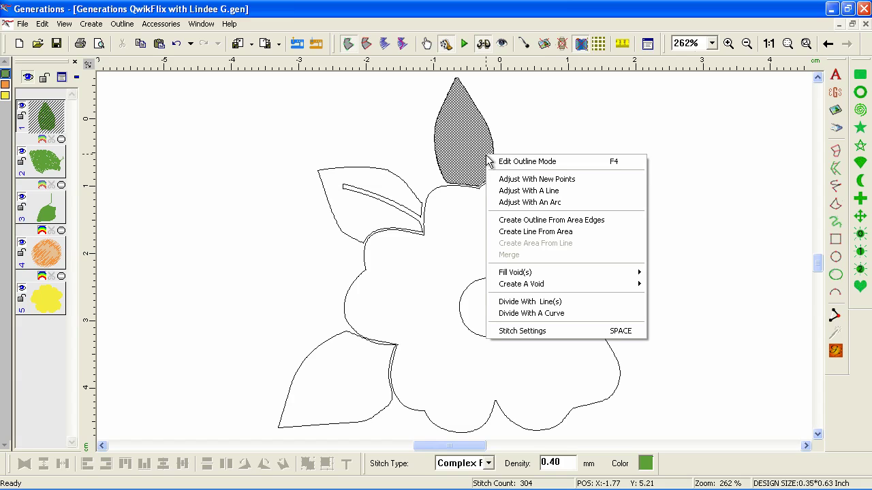
{"action": "left_click", "coordinate": [527, 182]}
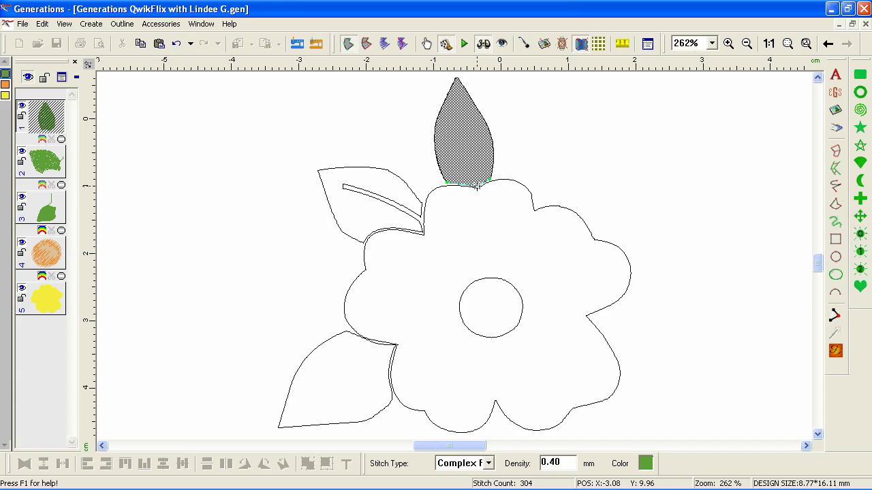
{"action": "left_click", "coordinate": [491, 187]}
{"action": "left_click", "coordinate": [480, 194]}
{"action": "left_click", "coordinate": [464, 191]}
{"action": "left_click", "coordinate": [453, 191]}
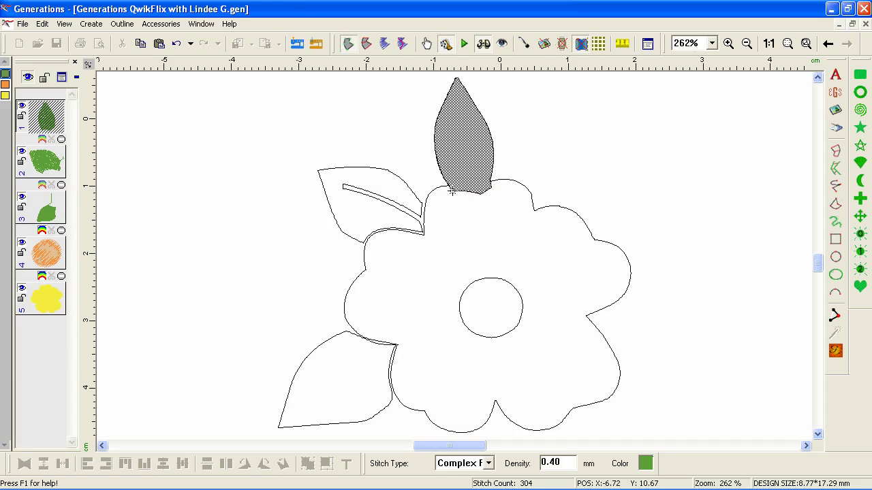
Redraw the upper-left leaf's base with new points under the flower, enlarging it to 16.76 × 11.67 mm
{"action": "left_click", "coordinate": [398, 201]}
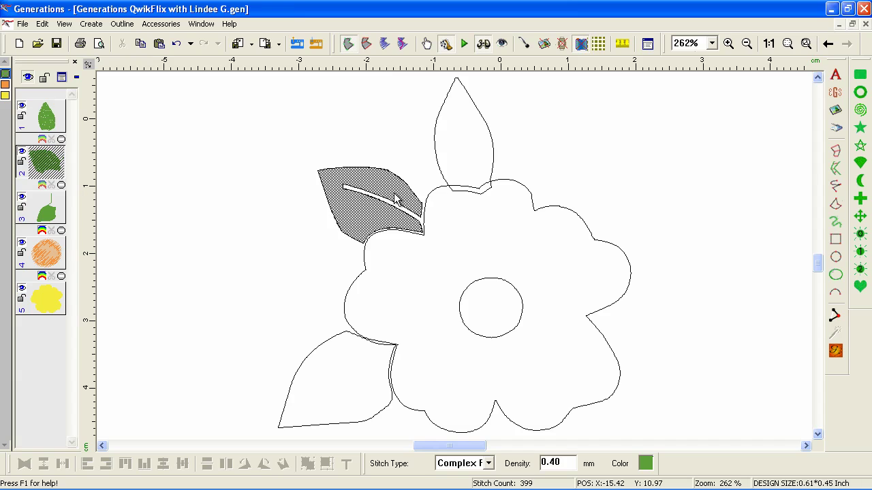
{"action": "right_click", "coordinate": [409, 201]}
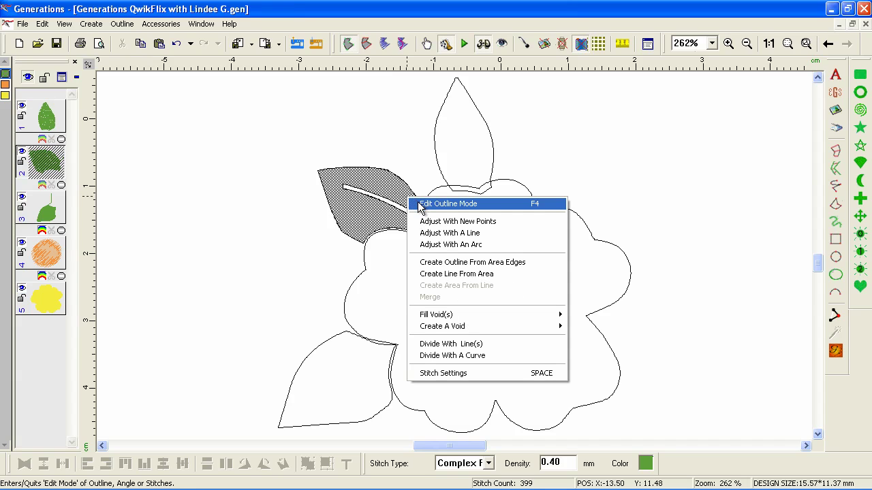
{"action": "left_click", "coordinate": [429, 221]}
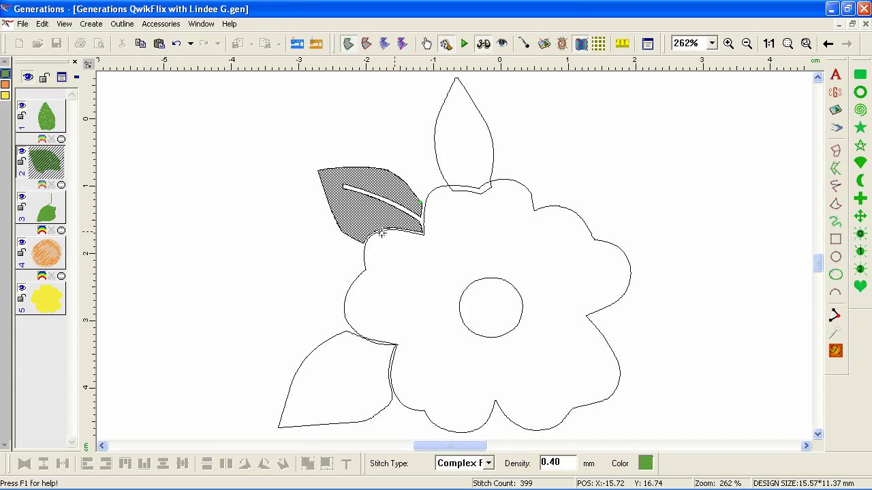
{"action": "left_click", "coordinate": [364, 241]}
{"action": "left_click", "coordinate": [430, 212]}
{"action": "left_click", "coordinate": [430, 237]}
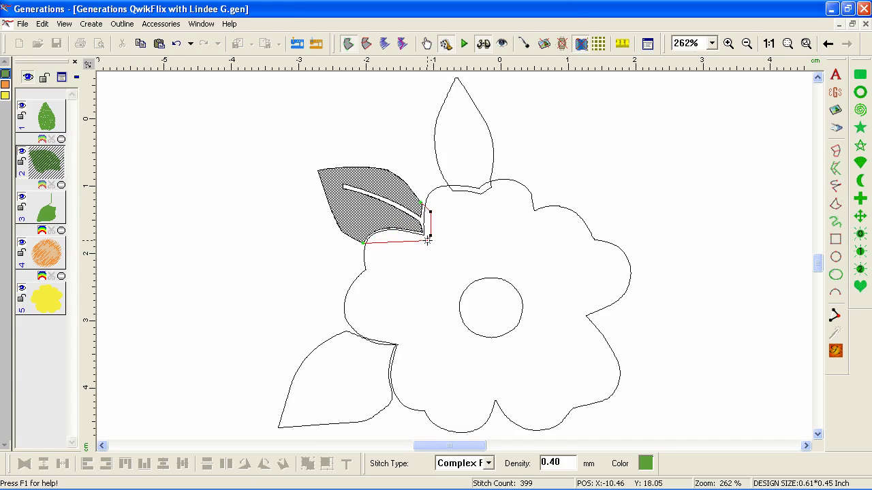
{"action": "left_click", "coordinate": [425, 241]}
{"action": "left_click", "coordinate": [399, 234]}
{"action": "left_click", "coordinate": [372, 245]}
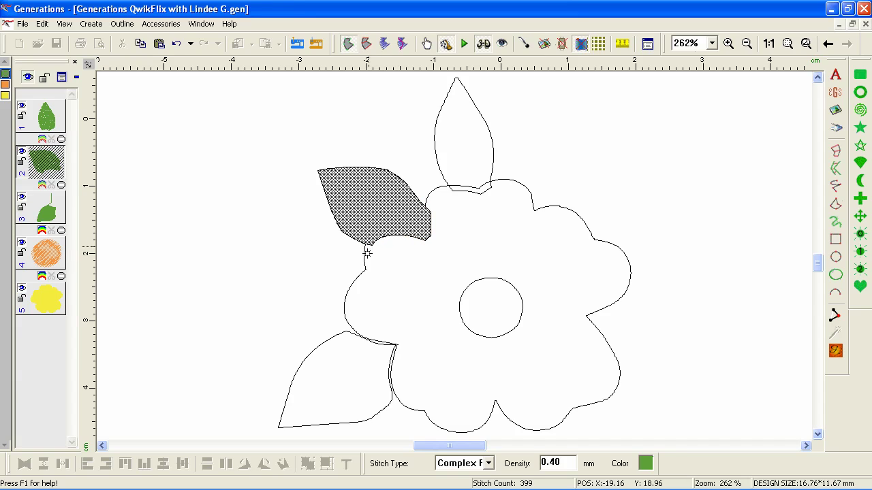
Redraw the lower-left leaf's right edge with new points so it tucks under the petals (0.73 × 0.59 in)
{"action": "left_click", "coordinate": [348, 355]}
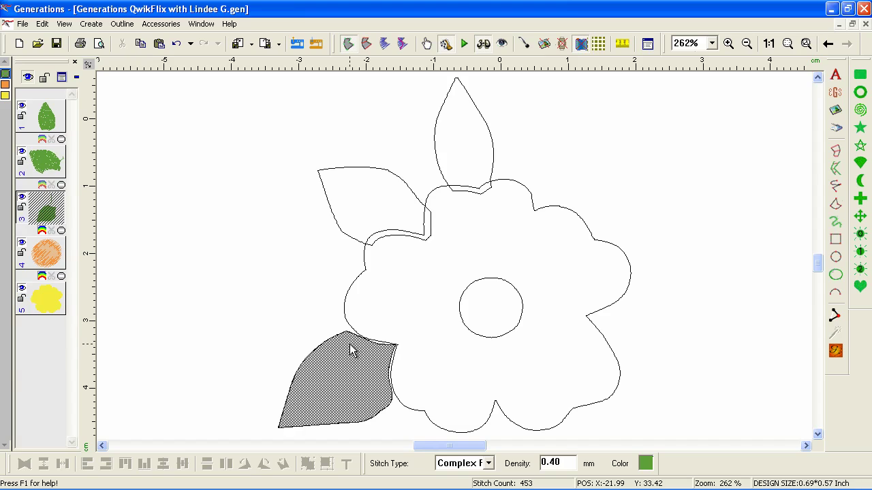
{"action": "right_click", "coordinate": [352, 349]}
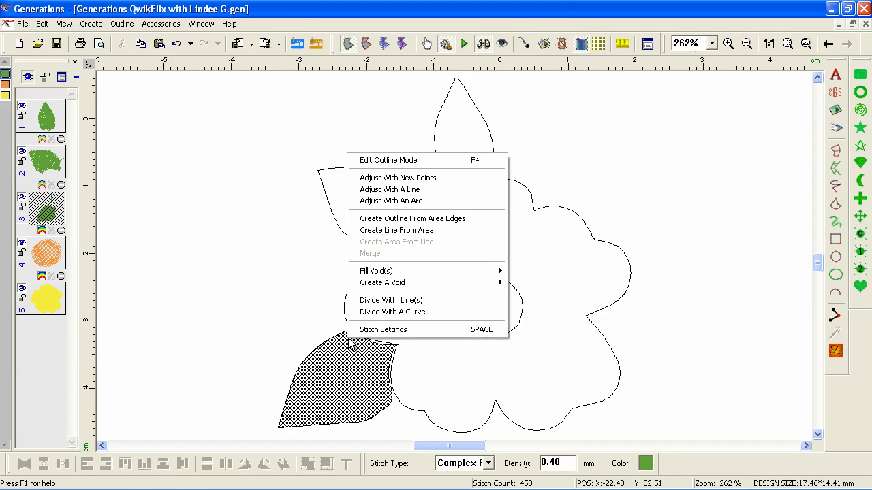
{"action": "left_click", "coordinate": [408, 178]}
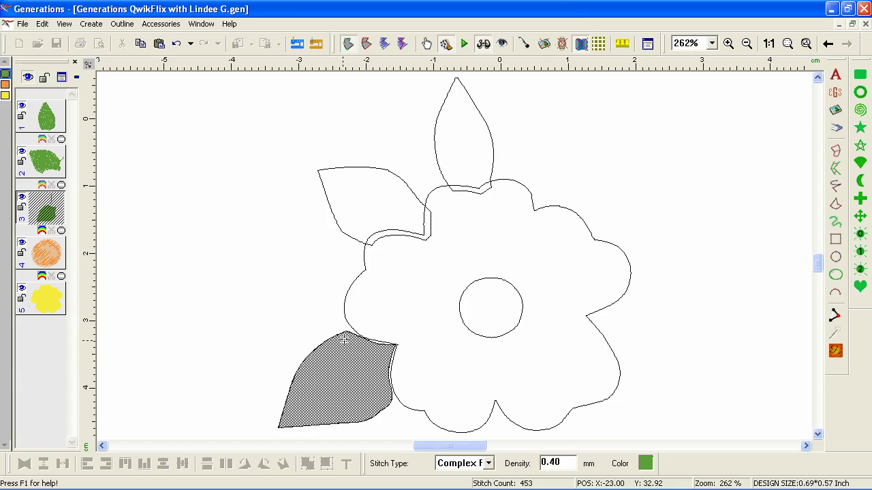
{"action": "left_click", "coordinate": [345, 331]}
{"action": "left_click", "coordinate": [392, 401]}
{"action": "left_click", "coordinate": [398, 338]}
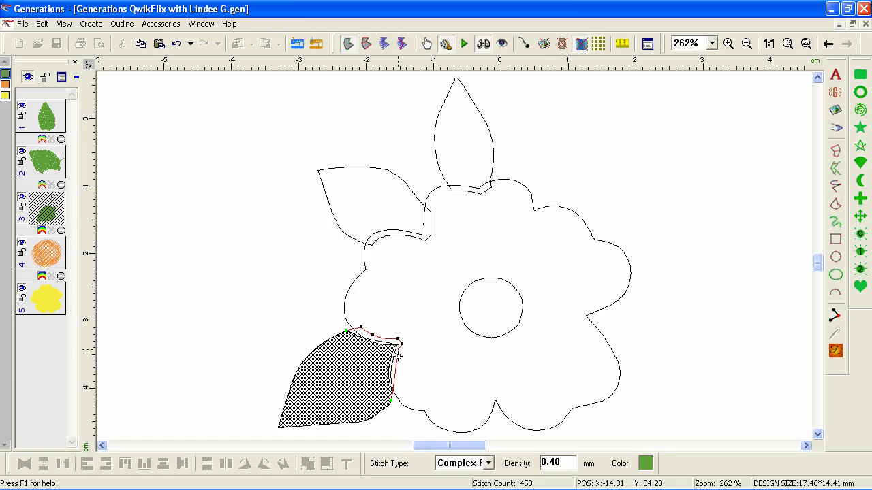
{"action": "left_click", "coordinate": [397, 358]}
{"action": "left_click", "coordinate": [397, 390]}
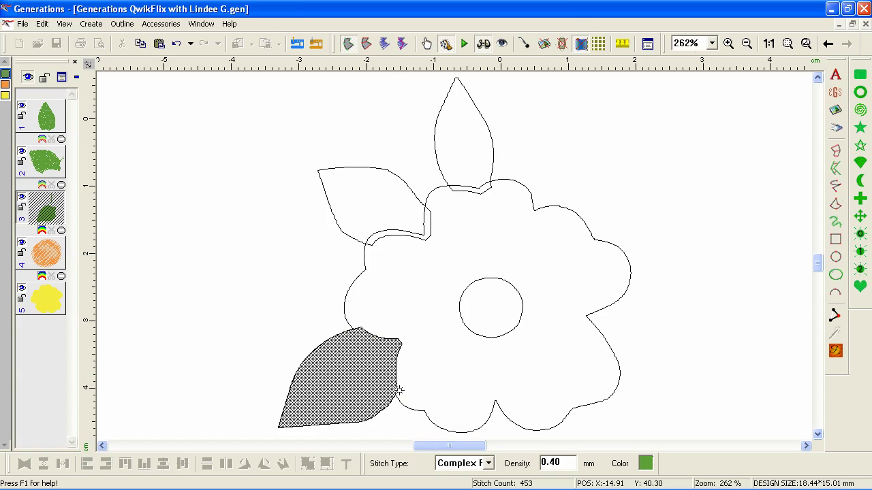
Generate stitches and move the orange circle layer below the yellow flower layer (3929 stitches)
{"action": "left_click", "coordinate": [834, 353]}
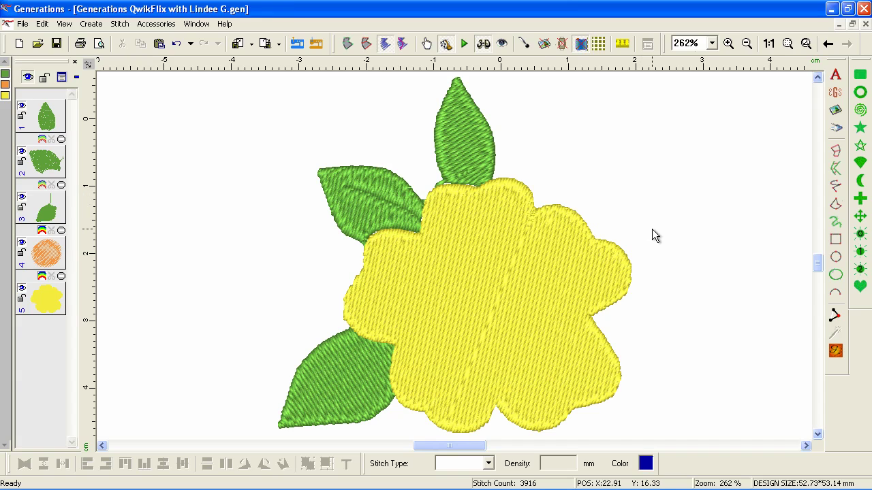
{"action": "left_click", "coordinate": [835, 350]}
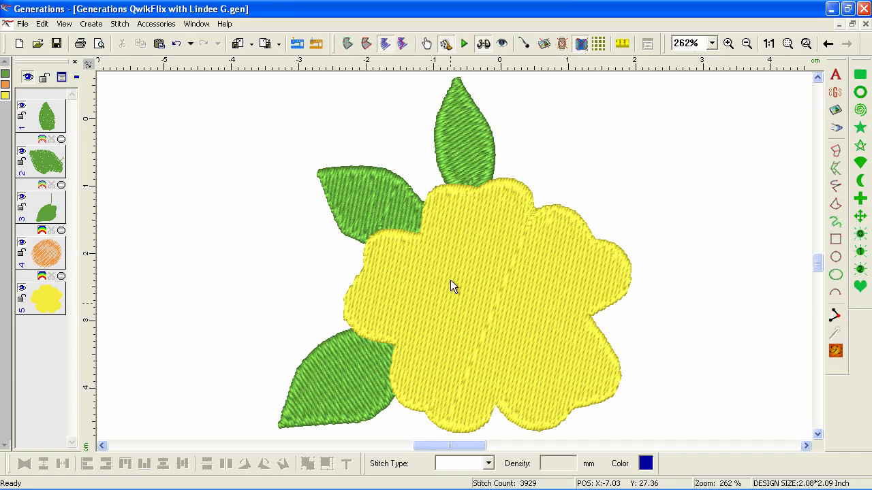
{"action": "left_click", "coordinate": [49, 258]}
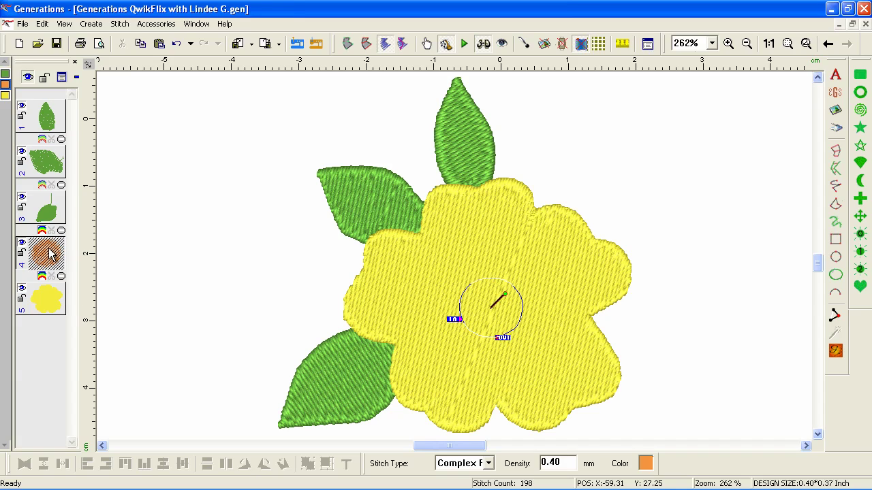
{"action": "left_click_drag", "start_coordinate": [49, 252], "coordinate": [46, 337]}
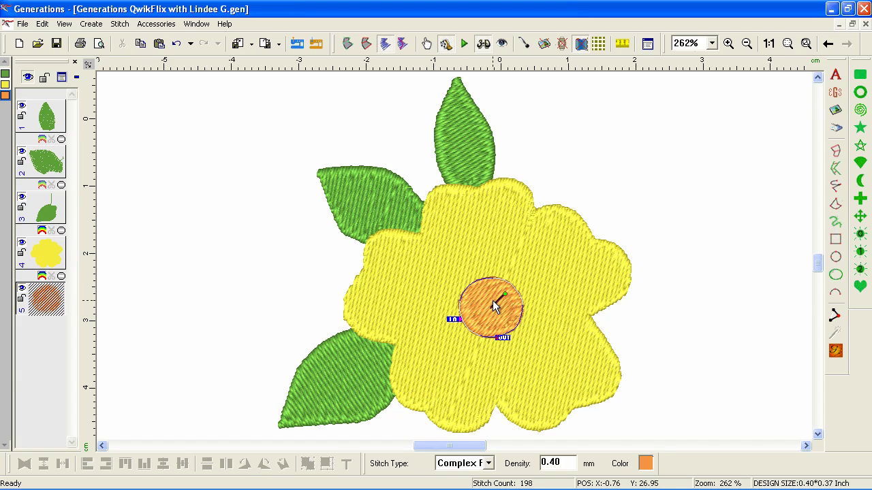
{"action": "left_click", "coordinate": [683, 315]}
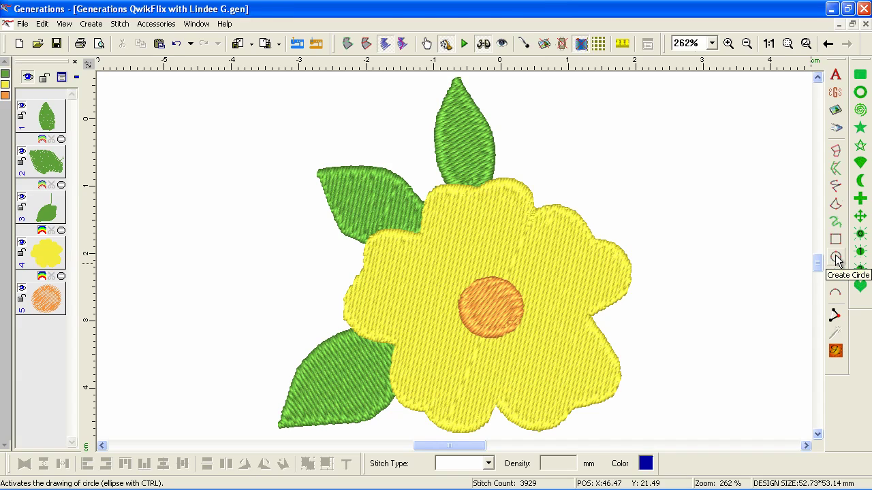
Draw a new circle over the flower's centre
{"action": "left_click", "coordinate": [835, 258]}
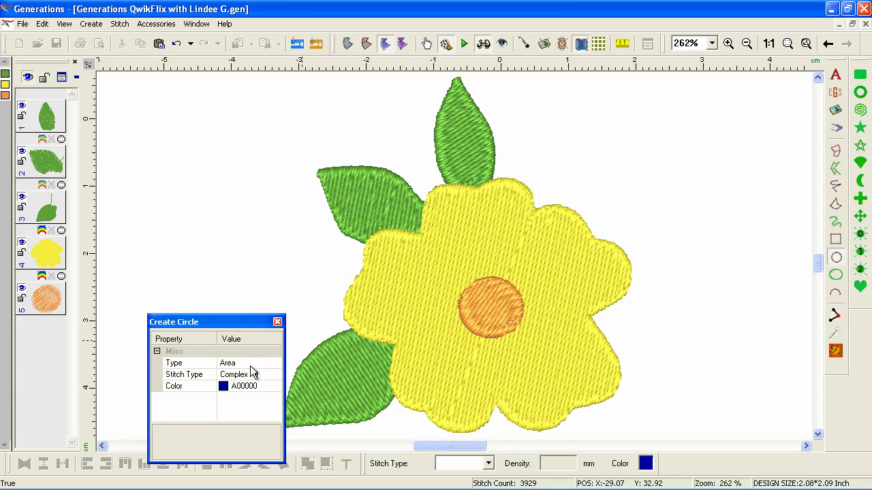
{"action": "left_click_drag", "start_coordinate": [455, 274], "coordinate": [529, 338]}
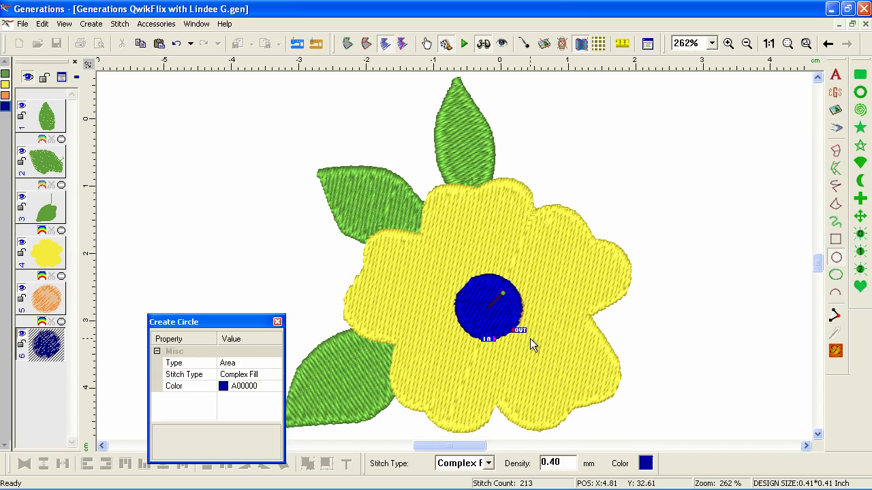
{"action": "left_click", "coordinate": [277, 321]}
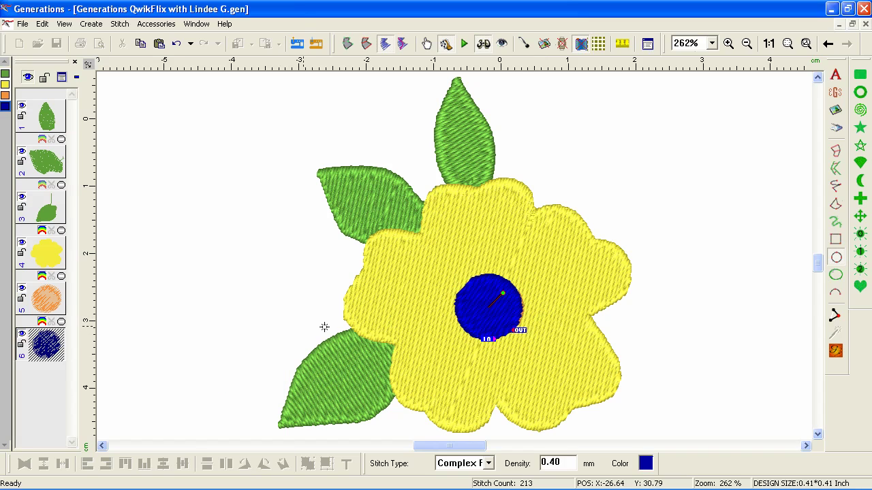
{"action": "left_click", "coordinate": [161, 317]}
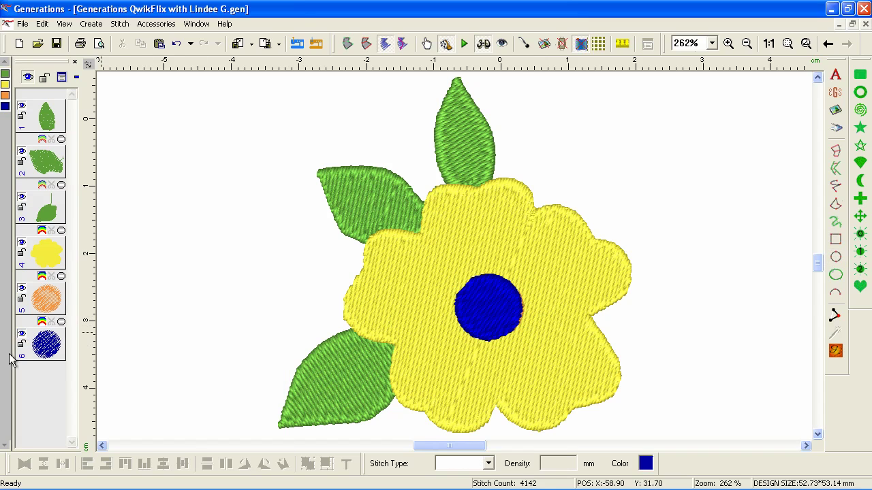
Recolour the new circle orange and delete the original orange circle layer
{"action": "left_click", "coordinate": [34, 303]}
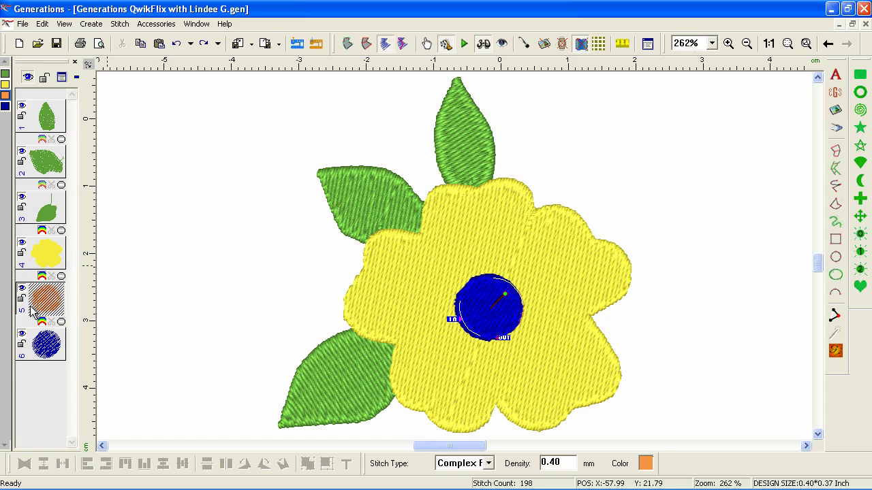
{"action": "left_click", "coordinate": [118, 280]}
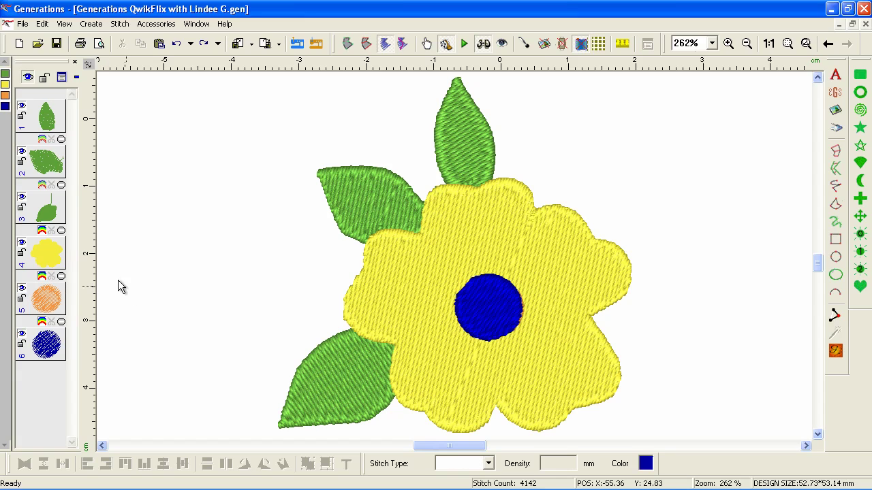
{"action": "left_click", "coordinate": [8, 107]}
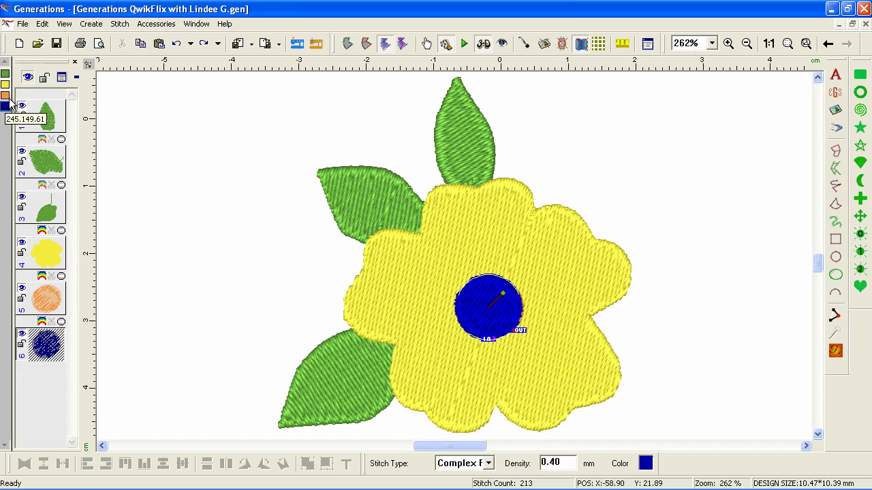
{"action": "left_click", "coordinate": [8, 97]}
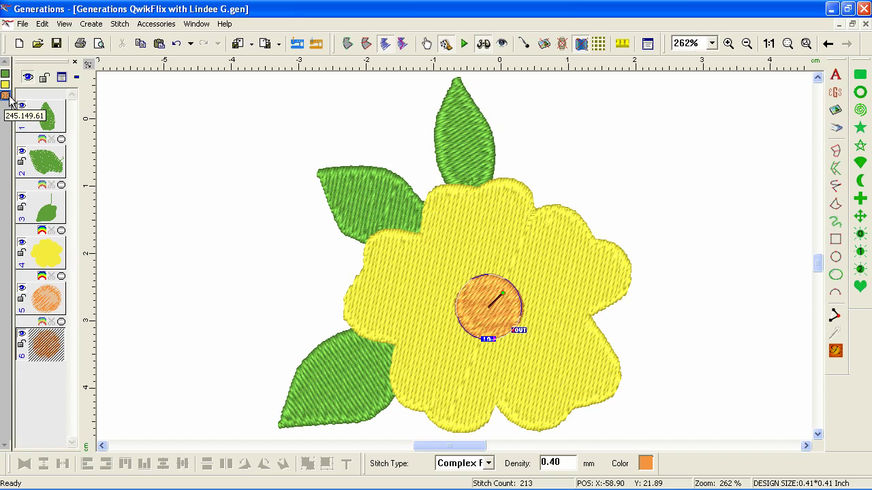
{"action": "left_click", "coordinate": [45, 294]}
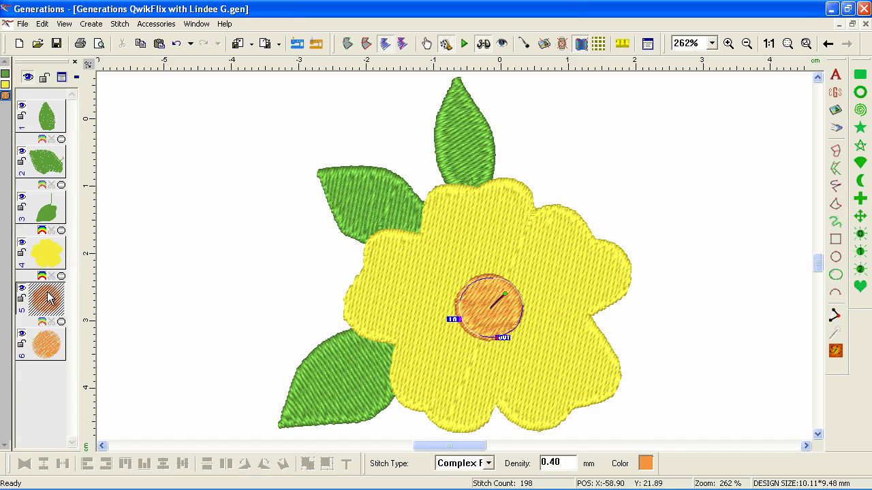
{"action": "key", "text": "Delete"}
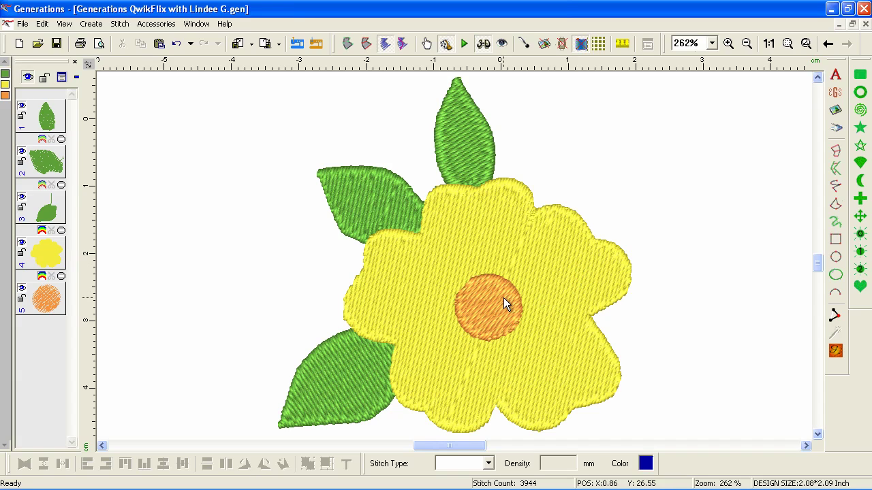
Cut a void from the yellow flower using the centre circle's area, leaving 3885 stitches
{"action": "left_click", "coordinate": [561, 282]}
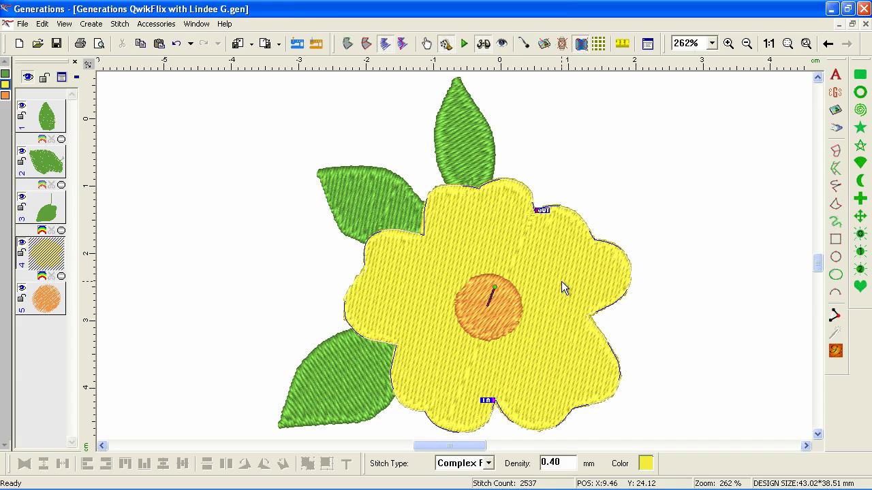
{"action": "left_click", "coordinate": [348, 43]}
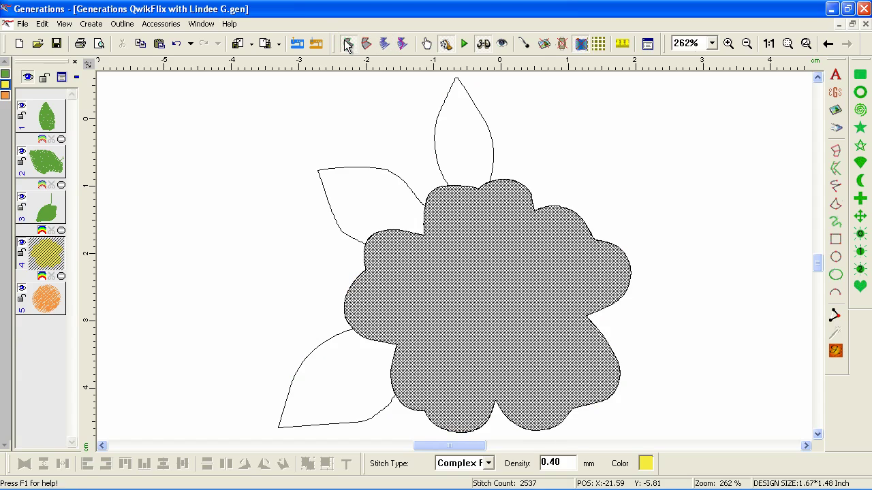
{"action": "right_click", "coordinate": [615, 278]}
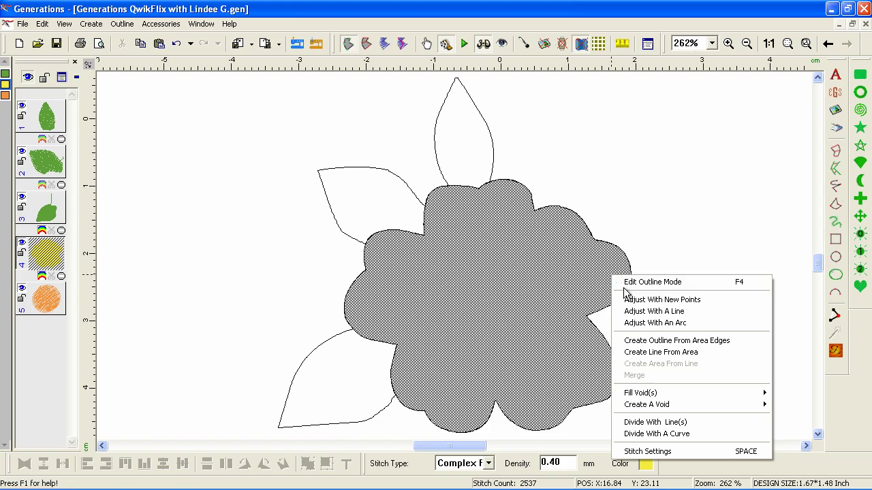
{"action": "mouse_move", "coordinate": [652, 406]}
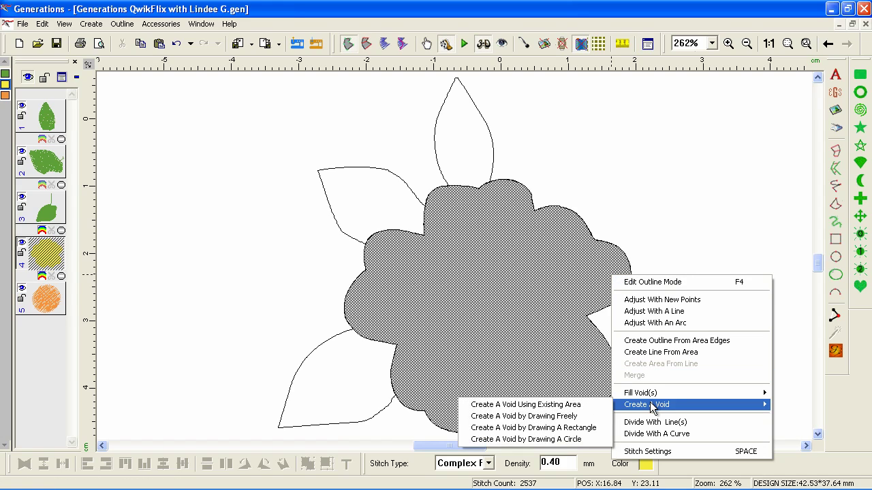
{"action": "left_click", "coordinate": [599, 408]}
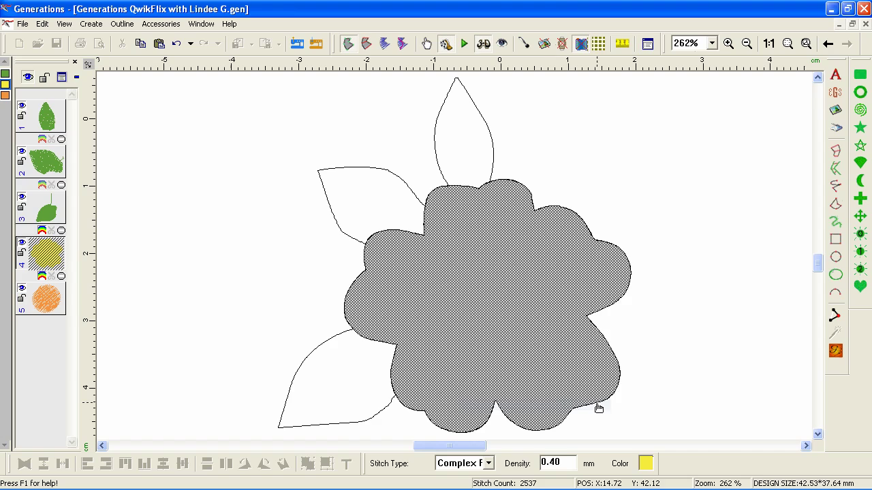
{"action": "left_click", "coordinate": [508, 332]}
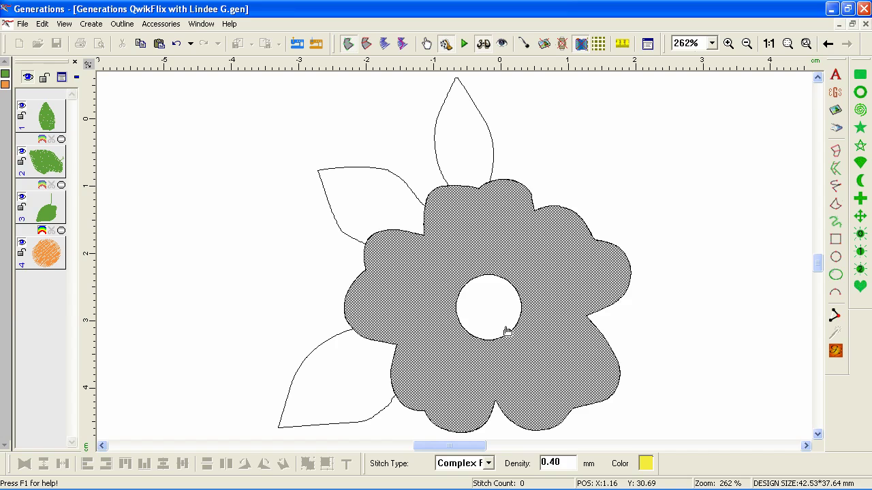
{"action": "left_click", "coordinate": [836, 351]}
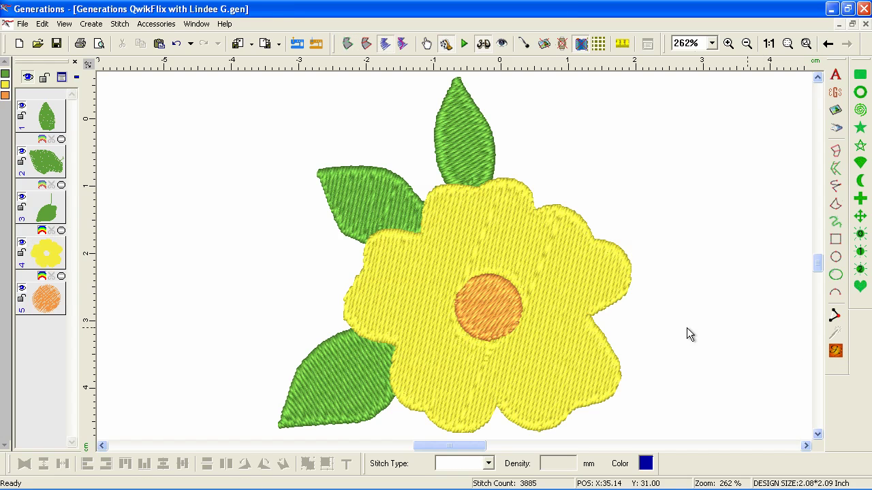
{"action": "left_click_drag", "start_coordinate": [519, 318], "coordinate": [568, 319]}
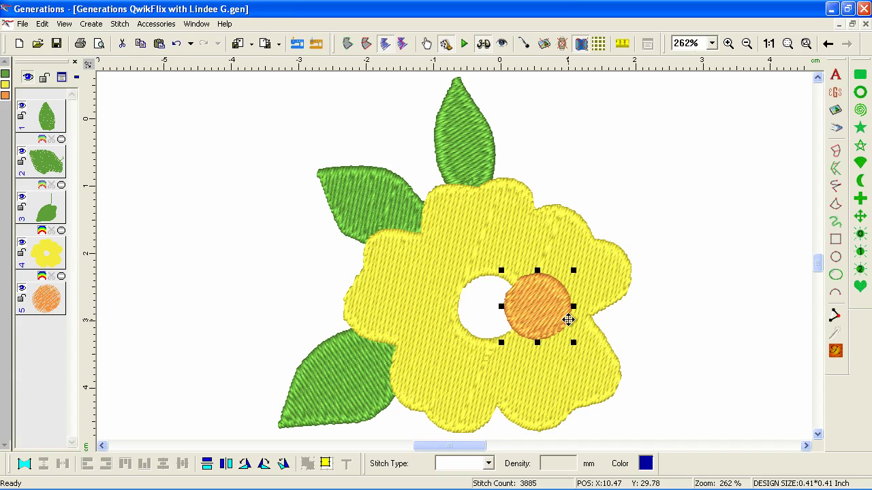
{"action": "key", "text": "ctrl+z"}
{"action": "left_click", "coordinate": [664, 325]}
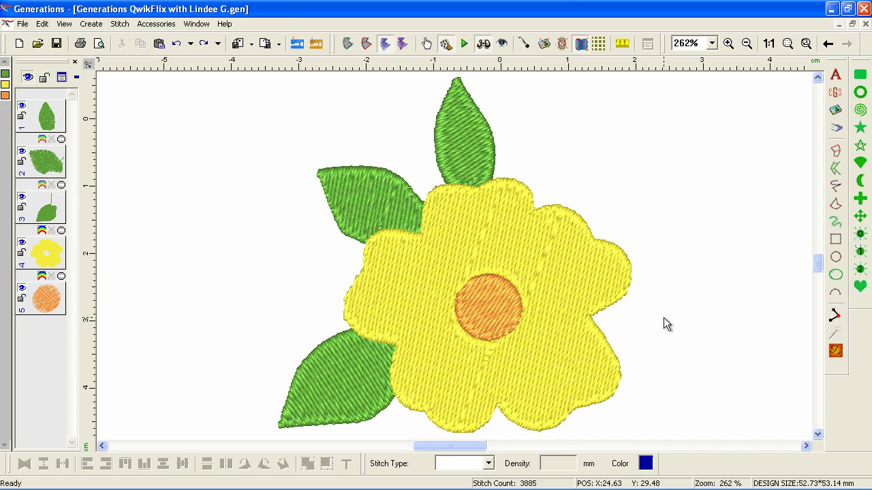